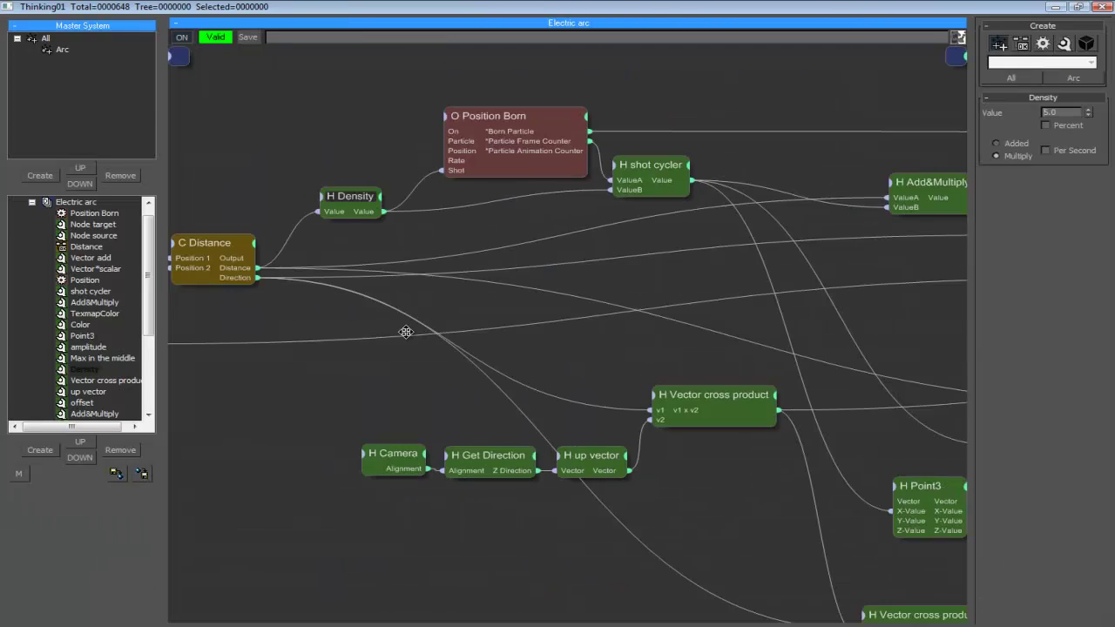
# - Set the value of the width helper in the Electric arc network to 0.0
pyautogui.moveTo(406, 332); pyautogui.dragTo(271, 306)
pyautogui.moveTo(669, 280); pyautogui.dragTo(383, 230)
pyautogui.moveTo(726, 286); pyautogui.dragTo(573, 281)
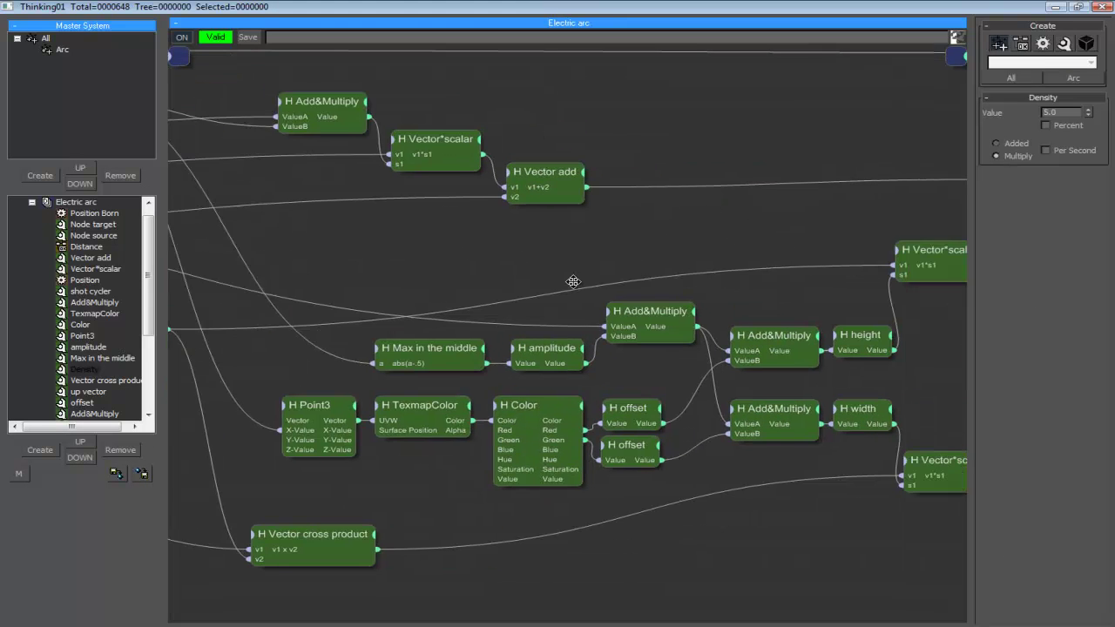
pyautogui.moveTo(573, 281); pyautogui.dragTo(563, 281, button='middle')
pyautogui.moveTo(741, 277); pyautogui.dragTo(549, 241, button='middle')
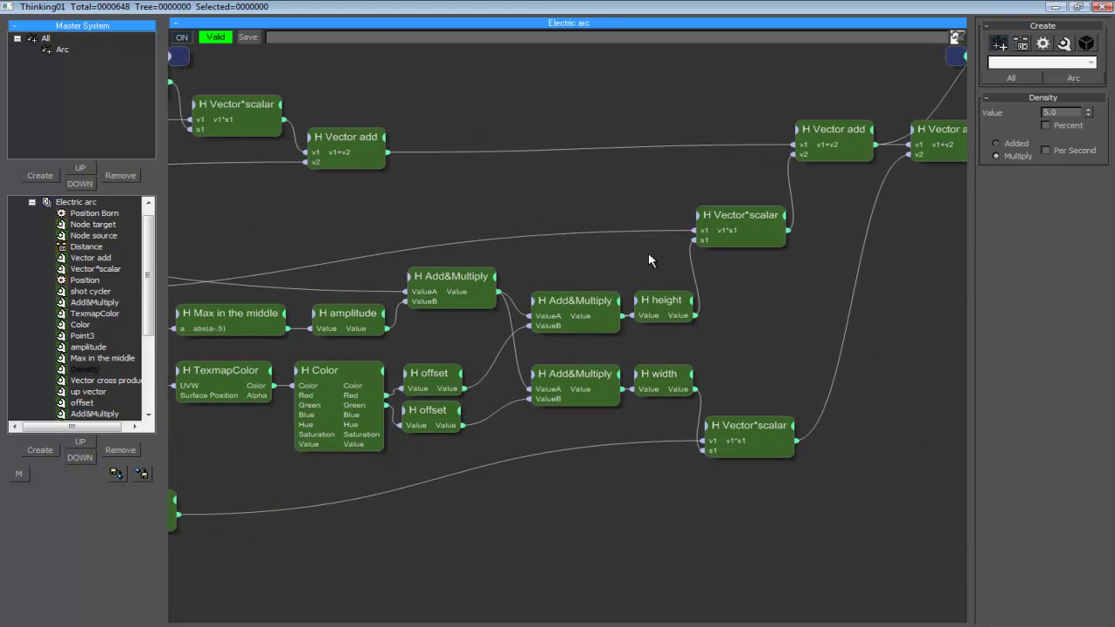
pyautogui.click(662, 374)
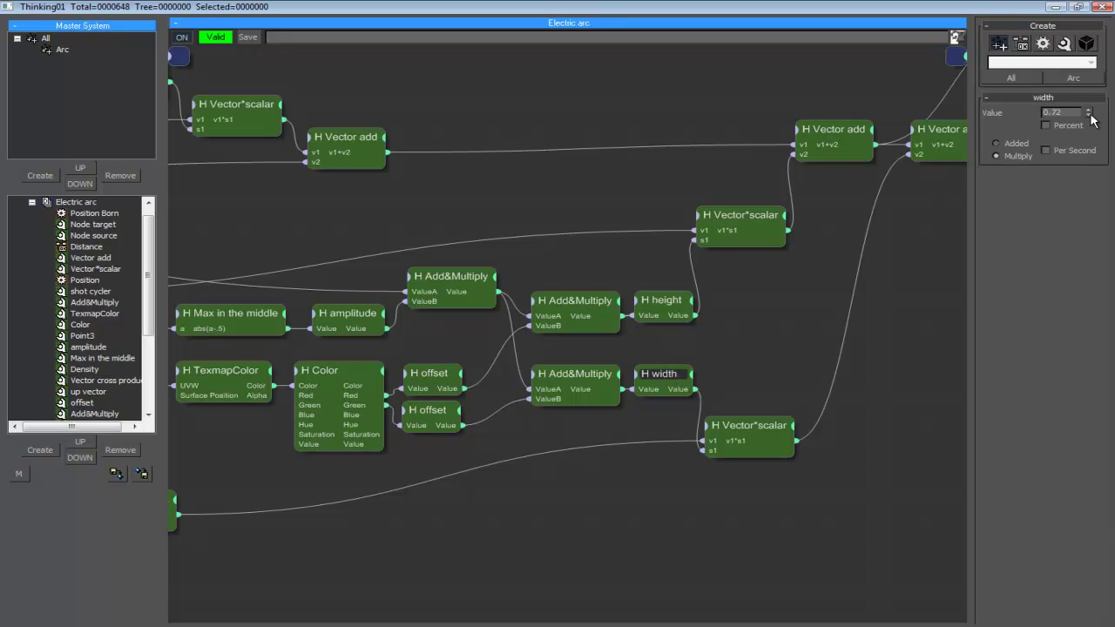
pyautogui.rightClick(1089, 114)
# - Select the target camera and examine how the arc lies relative to the camera's view cone
pyautogui.doubleClick(812, 7)
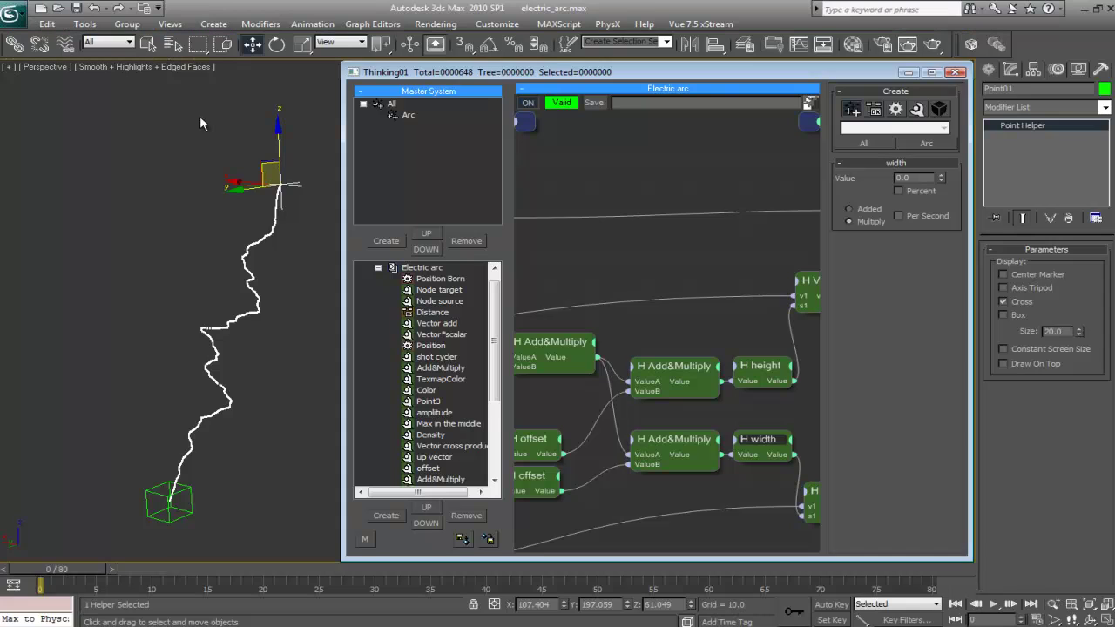
pyautogui.click(200, 117)
pyautogui.click(279, 164)
pyautogui.moveTo(288, 150); pyautogui.dragTo(246, 151, button='middle')
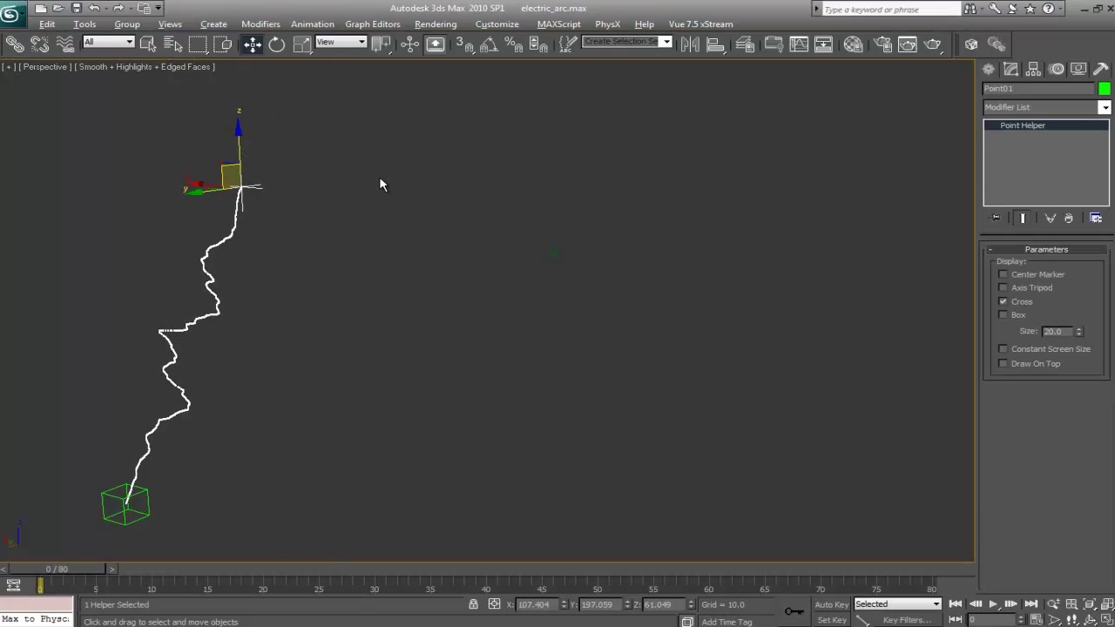
pyautogui.click(428, 196)
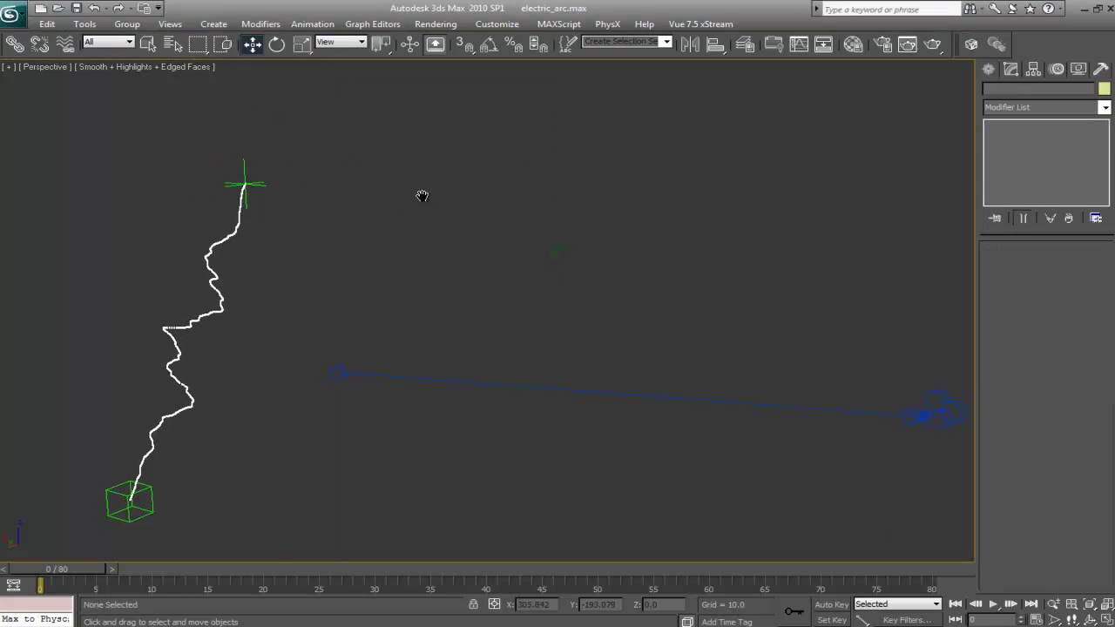
pyautogui.click(930, 404)
pyautogui.moveTo(742, 328); pyautogui.dragTo(711, 326, button='middle')
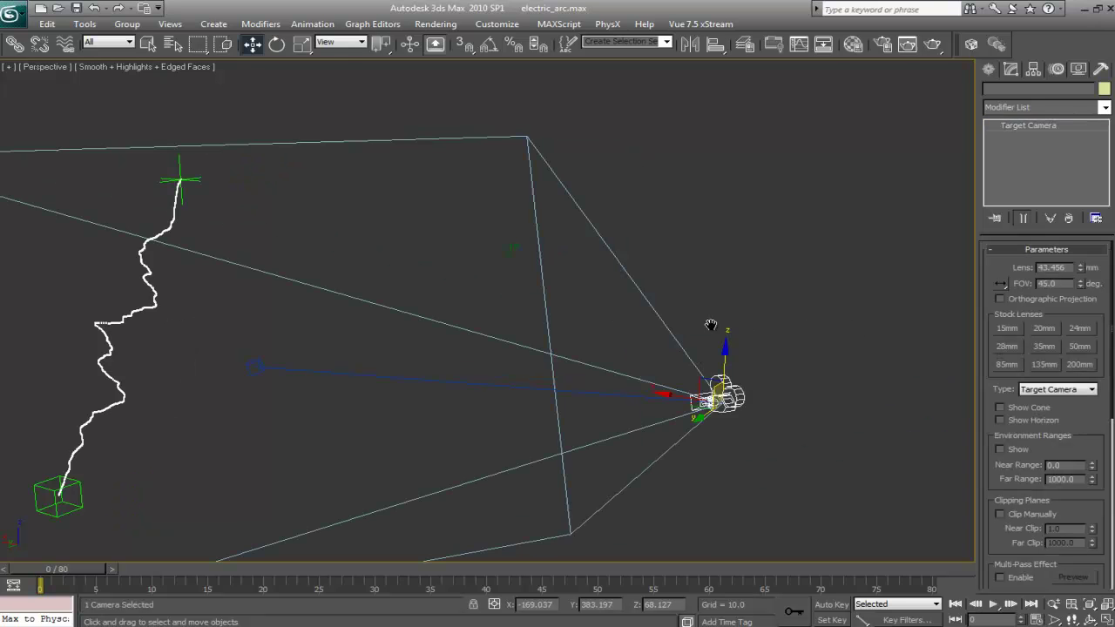
pyautogui.scroll(-3, 712, 328)
pyautogui.keyDown('alt'); pyautogui.moveTo(587, 319); pyautogui.dragTo(680, 292, button='middle'); pyautogui.keyUp('alt')
pyautogui.moveTo(291, 334); pyautogui.dragTo(543, 252, button='middle')
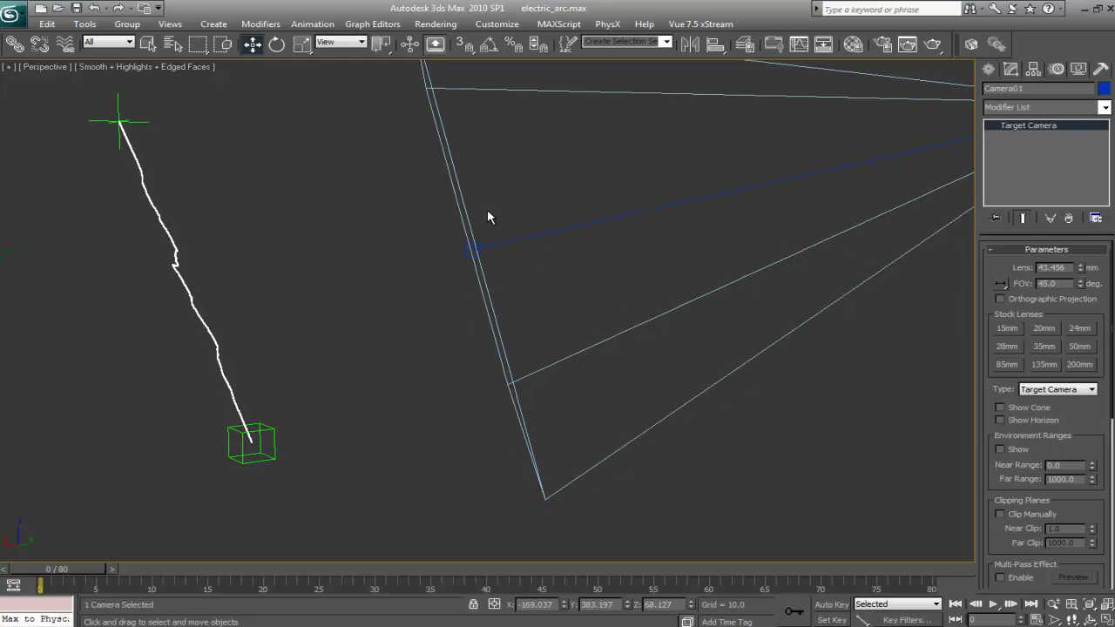
pyautogui.moveTo(473, 171); pyautogui.dragTo(473, 197, button='middle')
pyautogui.scroll(-3, 455, 166)
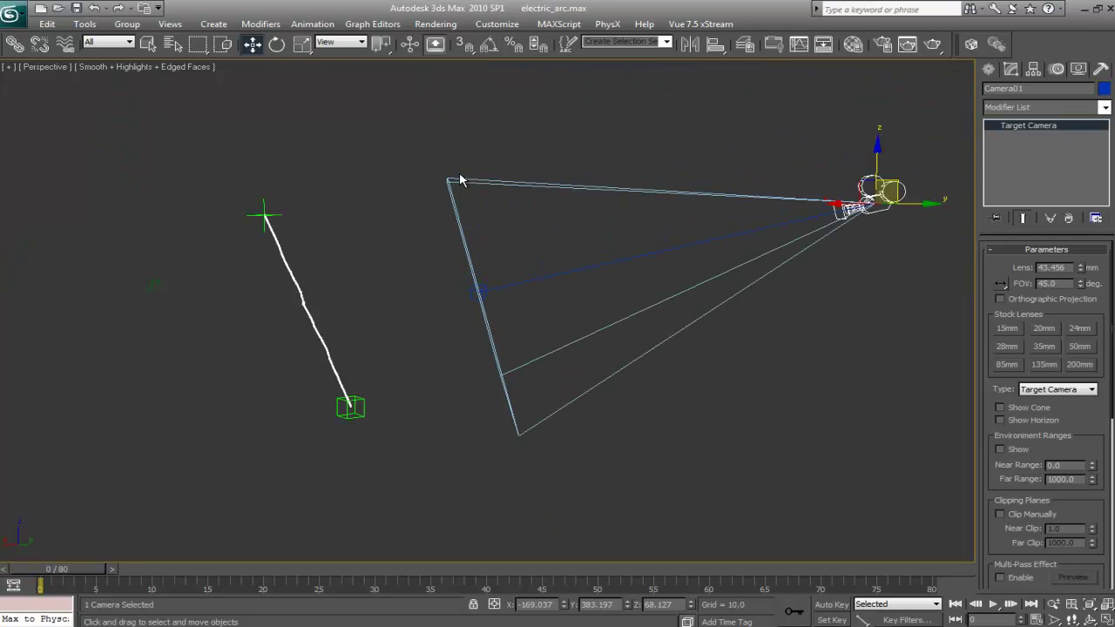
# - Examine the arc edge-on around the box helper, with nothing left selected
pyautogui.click(356, 399)
pyautogui.scroll(3, 366, 398)
pyautogui.moveTo(381, 398); pyautogui.dragTo(431, 401, button='middle')
pyautogui.click(520, 281)
pyautogui.keyDown('alt'); pyautogui.moveTo(515, 284); pyautogui.dragTo(510, 288, button='middle'); pyautogui.keyUp('alt')
pyautogui.moveTo(251, 329)
pyautogui.keyDown('alt'); pyautogui.mouseDown(button='middle')
pyautogui.moveTo(270, 321)
pyautogui.moveTo(136, 357)
pyautogui.moveTo(99, 343)
pyautogui.moveTo(250, 318)
pyautogui.mouseUp(button='middle'); pyautogui.keyUp('alt')
pyautogui.moveTo(422, 300); pyautogui.dragTo(371, 304, button='middle')
pyautogui.click(374, 310)
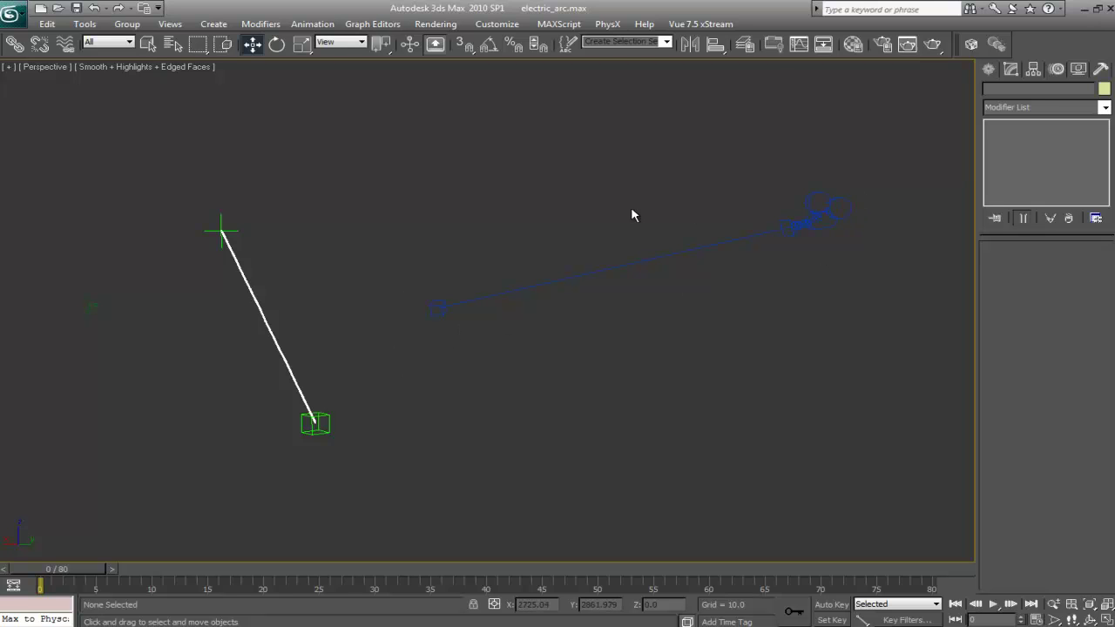
# - Move the cross-shaped point helper close to the camera, to about X -119, Y 351, Z 37
pyautogui.press('q')
pyautogui.click(222, 227)
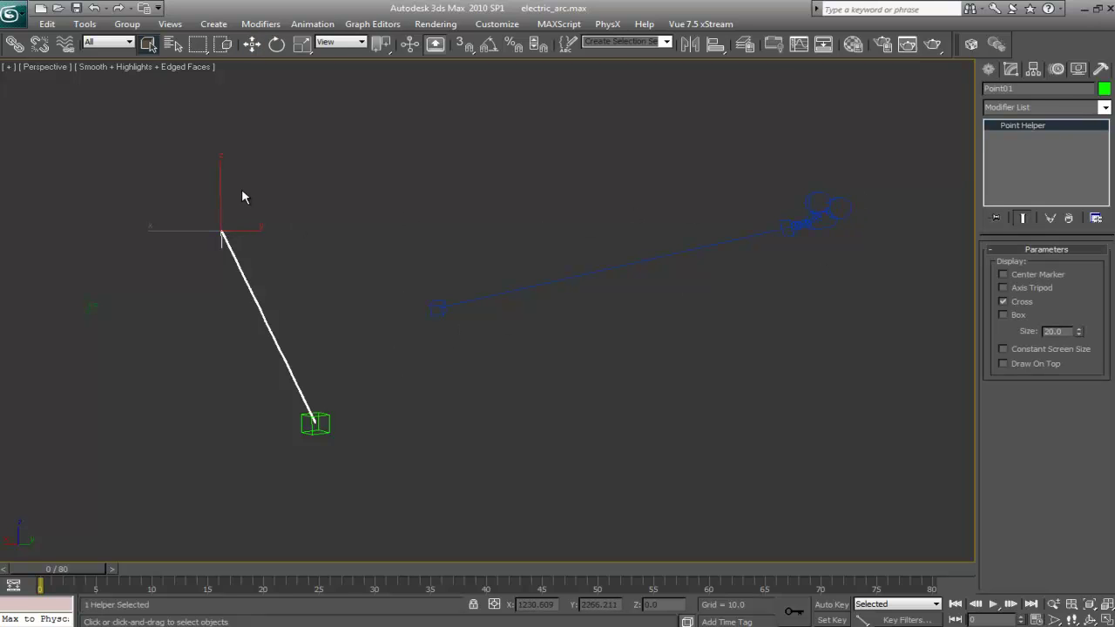
pyautogui.press('w')
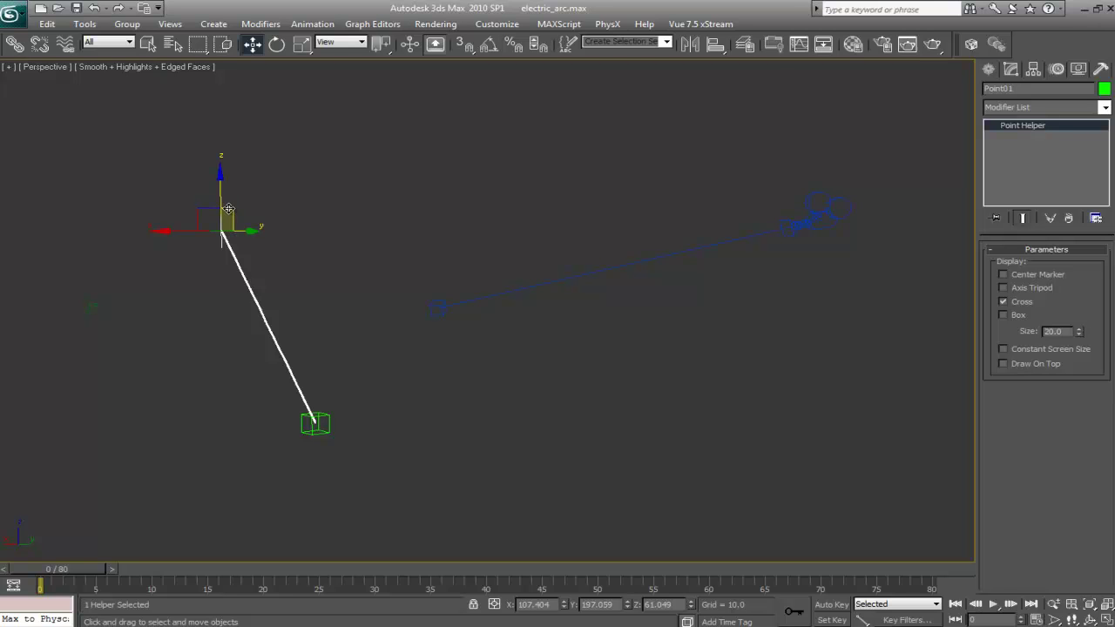
pyautogui.moveTo(207, 210); pyautogui.dragTo(721, 236)
pyautogui.press('t')
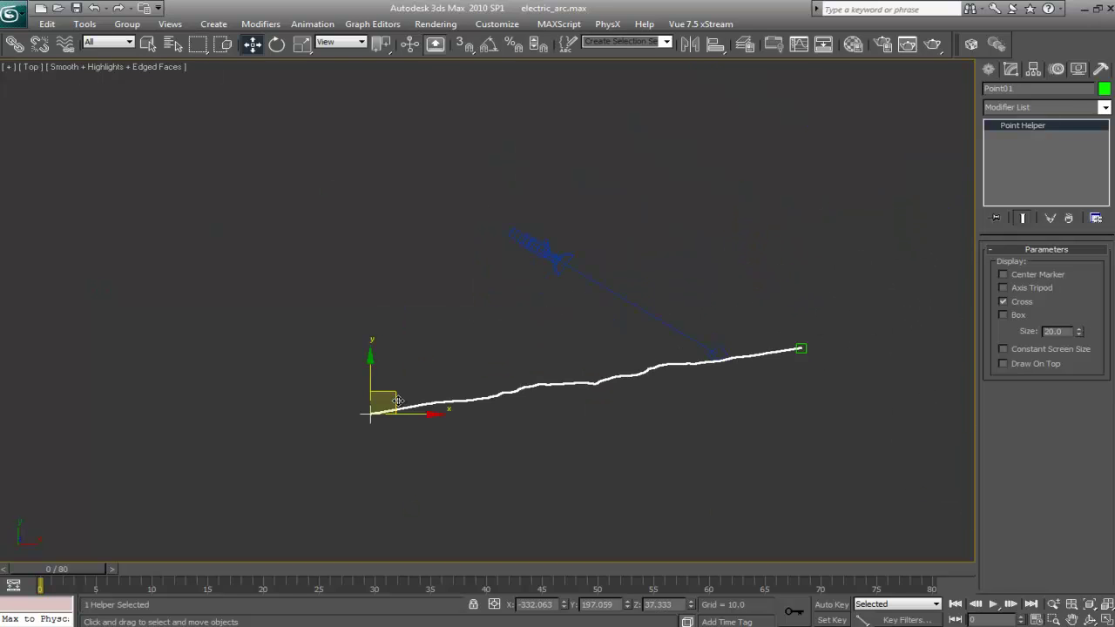
pyautogui.moveTo(384, 397); pyautogui.dragTo(580, 271)
pyautogui.keyDown('alt'); pyautogui.moveTo(579, 271); pyautogui.dragTo(546, 339, button='middle'); pyautogui.keyUp('alt')
# - Move the box-shaped point helper near the camera target, to about X 22, Y 258, and raise it to the target's height
pyautogui.click(532, 272)
pyautogui.press('t')
pyautogui.press('z')
pyautogui.scroll(-5, 418, 318)
pyautogui.scroll(-2, 426, 334)
pyautogui.moveTo(594, 310); pyautogui.dragTo(443, 332)
pyautogui.keyDown('alt'); pyautogui.moveTo(389, 348); pyautogui.dragTo(488, 296, button='middle'); pyautogui.keyUp('alt')
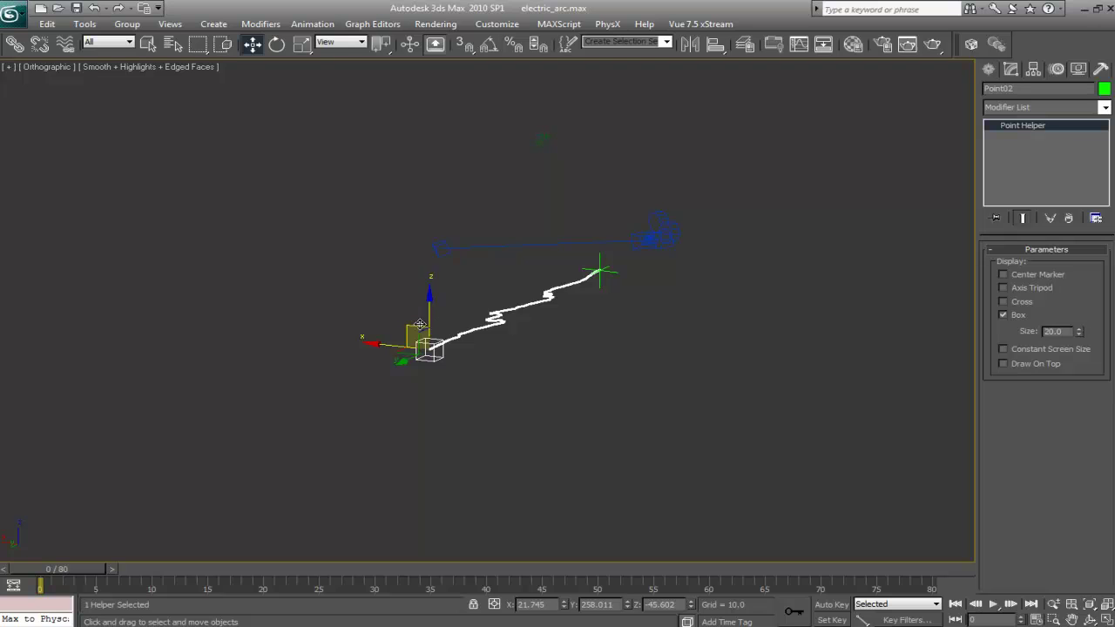
pyautogui.moveTo(442, 311); pyautogui.dragTo(443, 217)
# - Raise the cross-shaped point helper slightly along Z toward the camera's line of sight
pyautogui.keyDown('alt'); pyautogui.moveTo(467, 288); pyautogui.dragTo(722, 246, button='middle'); pyautogui.keyUp('alt')
pyautogui.click(762, 215)
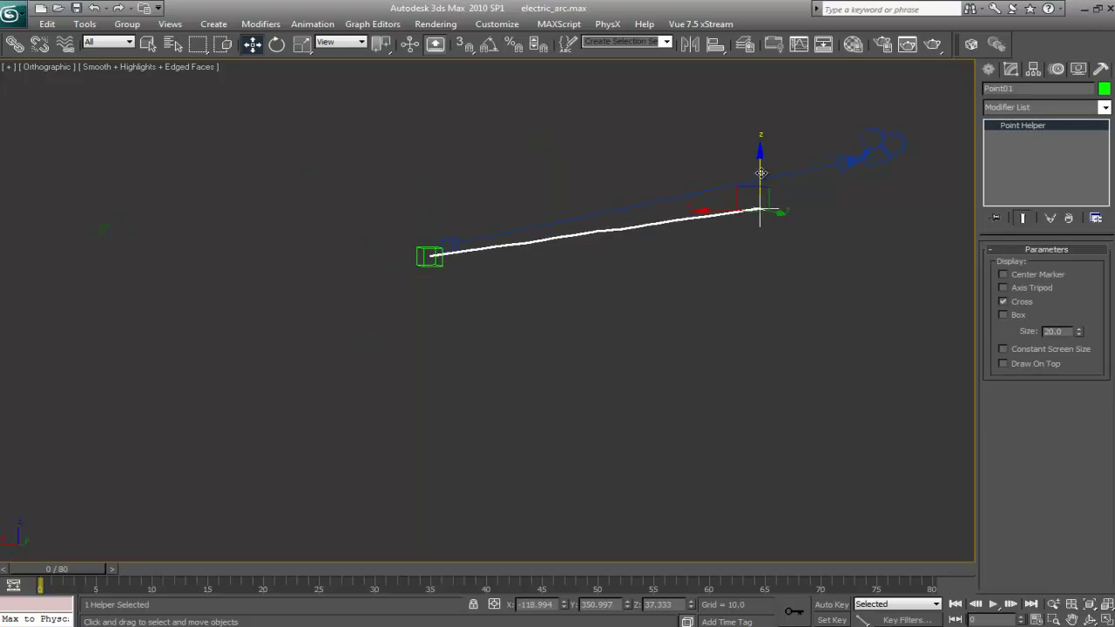
pyautogui.moveTo(762, 173); pyautogui.dragTo(761, 143)
# - Examine the arc through Camera01, from the top view and from an orbited side view with nothing selected
pyautogui.click(460, 217)
pyautogui.press('c')
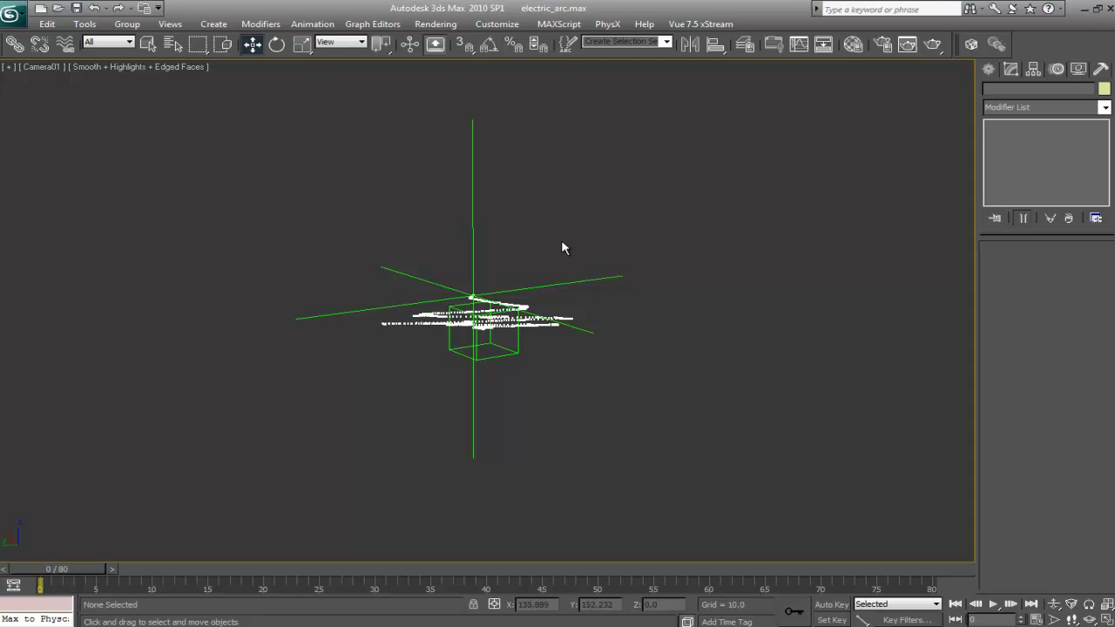
pyautogui.press('t')
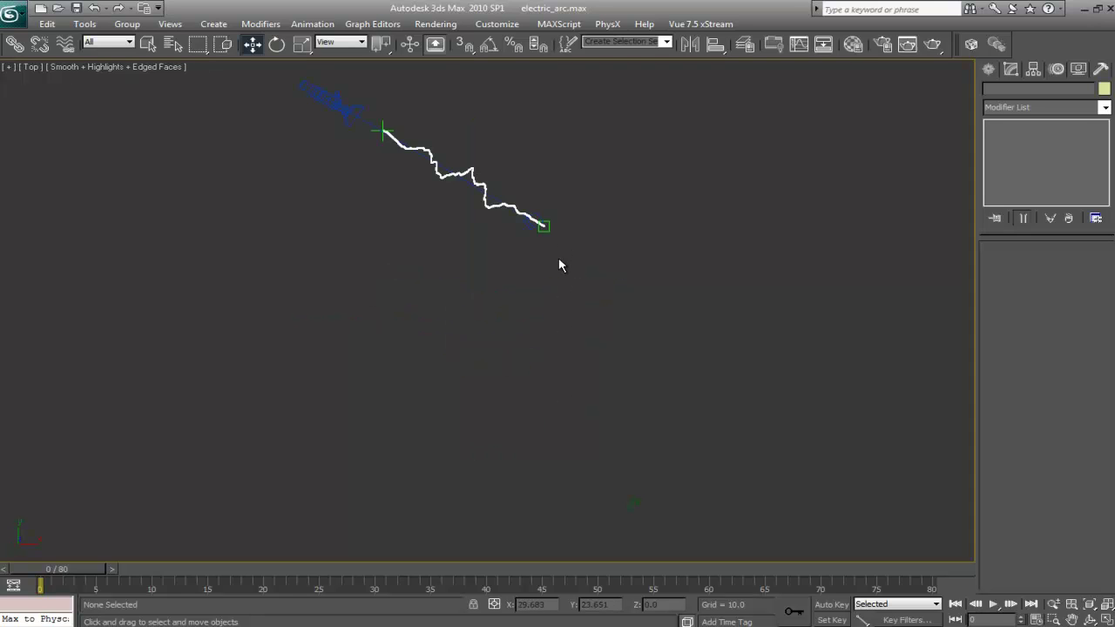
pyautogui.moveTo(529, 256); pyautogui.dragTo(531, 426, button='middle')
pyautogui.scroll(3, 519, 425)
pyautogui.press('q')
pyautogui.click(301, 305)
pyautogui.keyDown('alt'); pyautogui.moveTo(301, 304); pyautogui.dragTo(373, 363, button='middle'); pyautogui.keyUp('alt')
pyautogui.moveTo(656, 282); pyautogui.dragTo(665, 335)
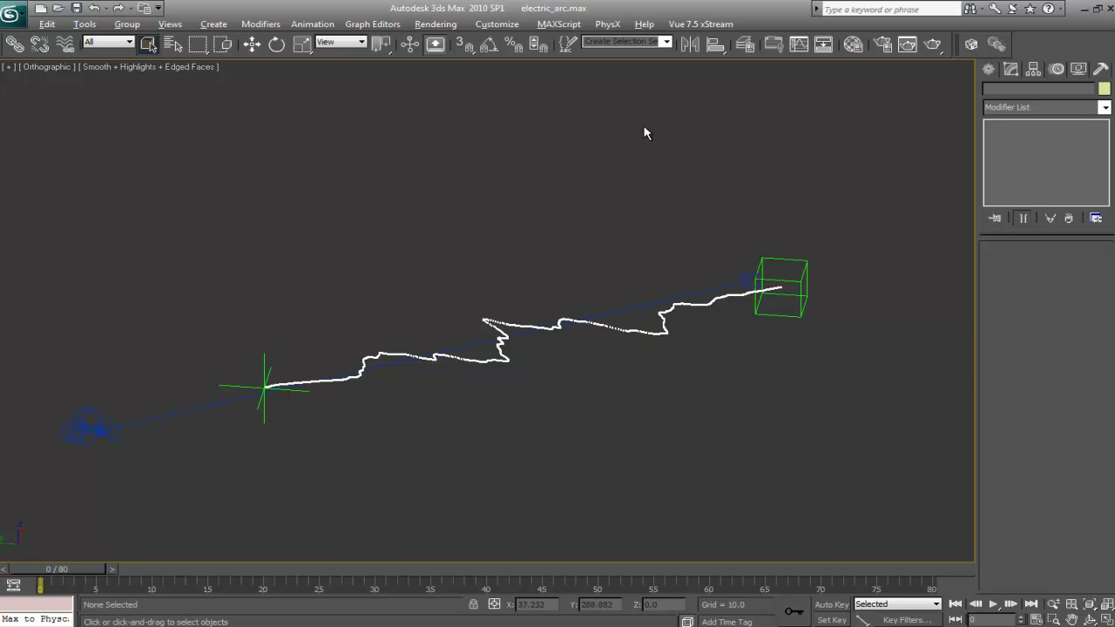
# - Reopen the particle network and review the Green noise map and its parent RG mix map in the Material Editor
pyautogui.press('6')
pyautogui.doubleClick(653, 72)
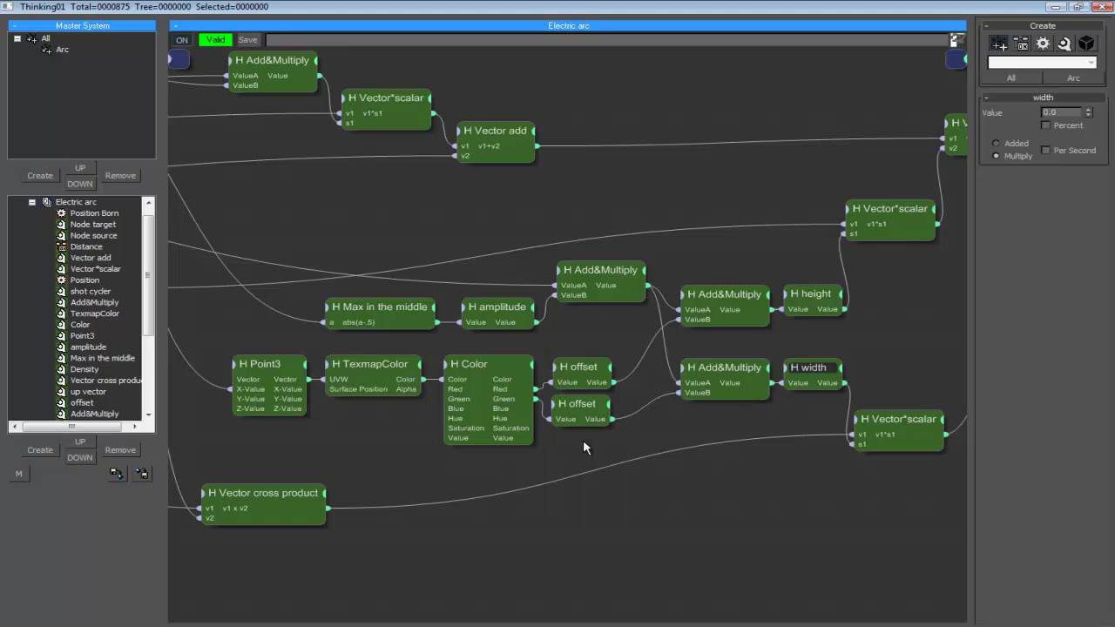
pyautogui.doubleClick(592, 7)
pyautogui.click(851, 44)
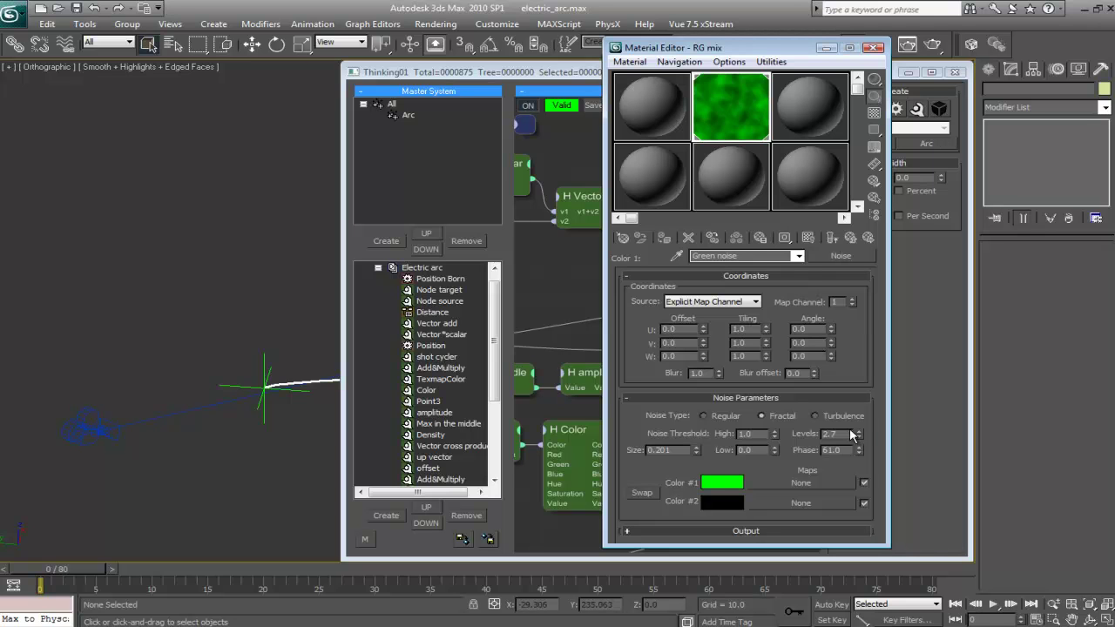
pyautogui.click(854, 237)
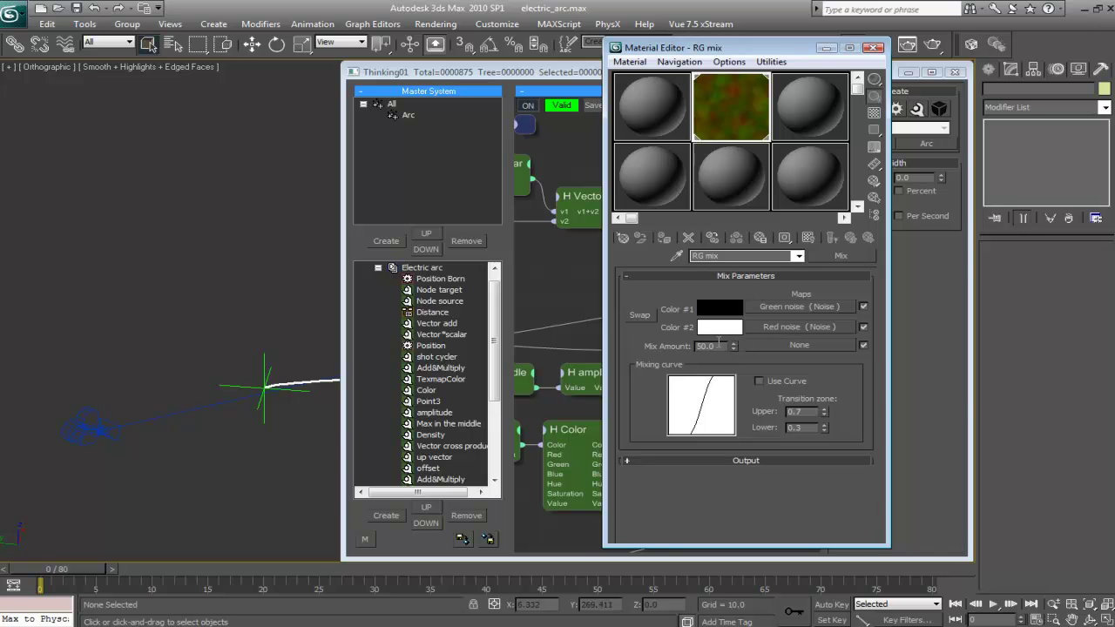
pyautogui.click(874, 48)
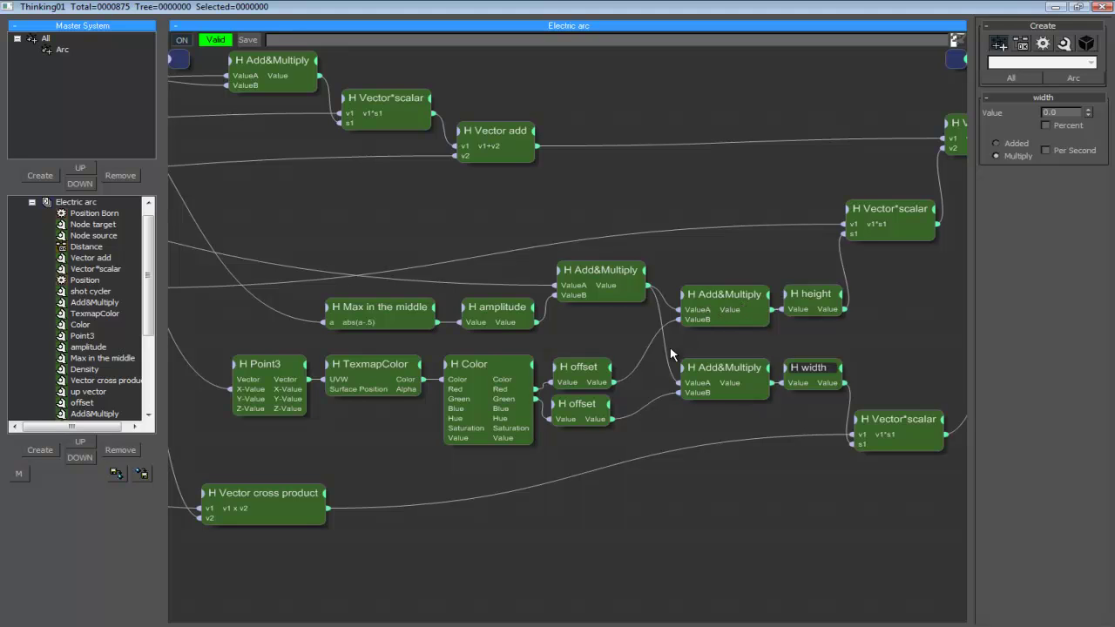
# - Switch to Paint, add two freehand strokes beside the small mark on the arc diagram's straight baseline, and return to the particle network
pyautogui.press('super')
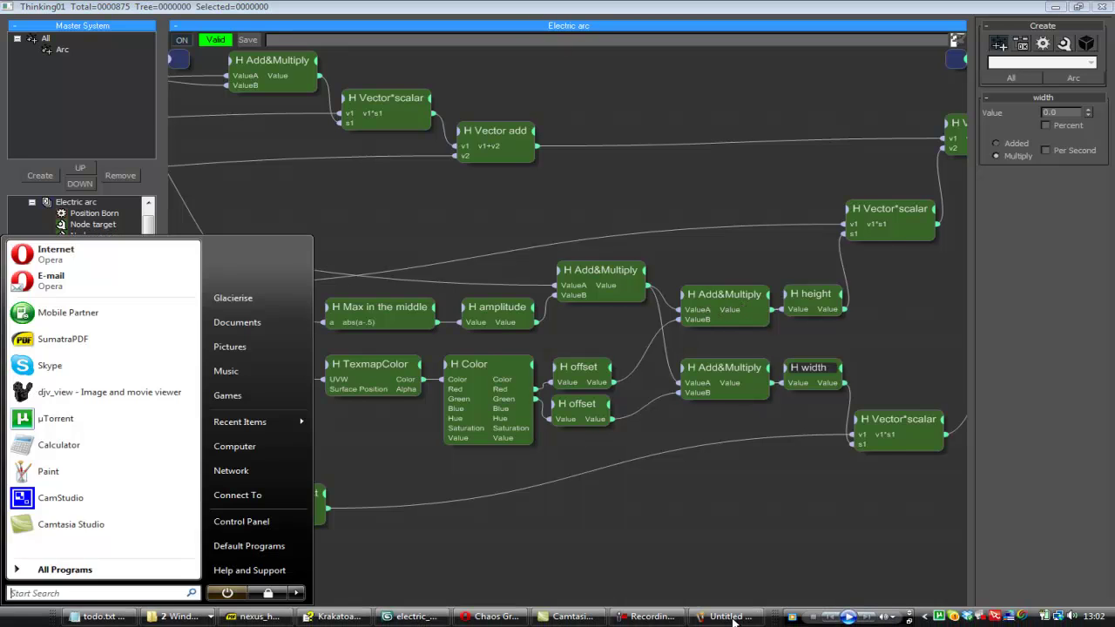
pyautogui.click(728, 620)
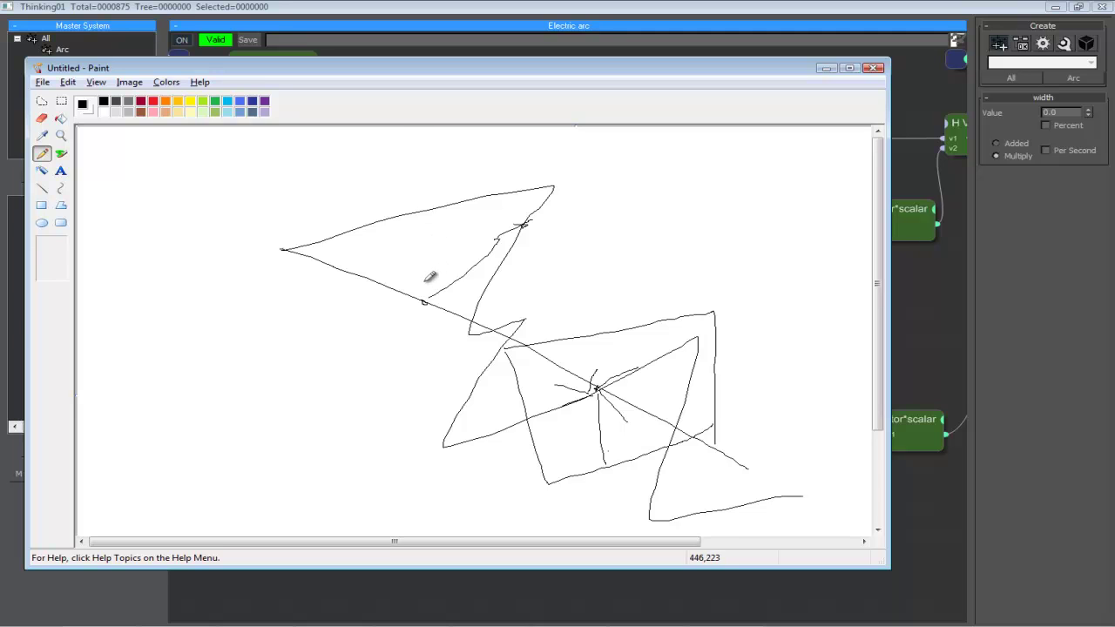
pyautogui.moveTo(424, 303); pyautogui.dragTo(419, 221)
pyautogui.moveTo(452, 291); pyautogui.dragTo(454, 310)
pyautogui.click(826, 68)
# - Inspect the width helper and the Vector*scalar node it feeds in the Electric arc network
pyautogui.click(854, 347)
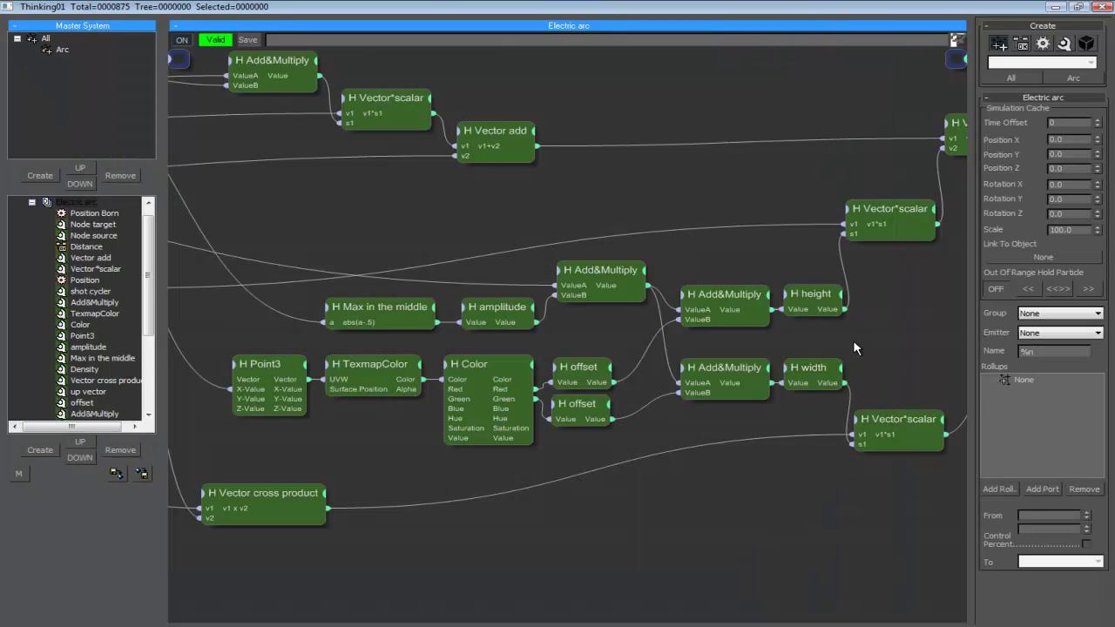
pyautogui.click(904, 420)
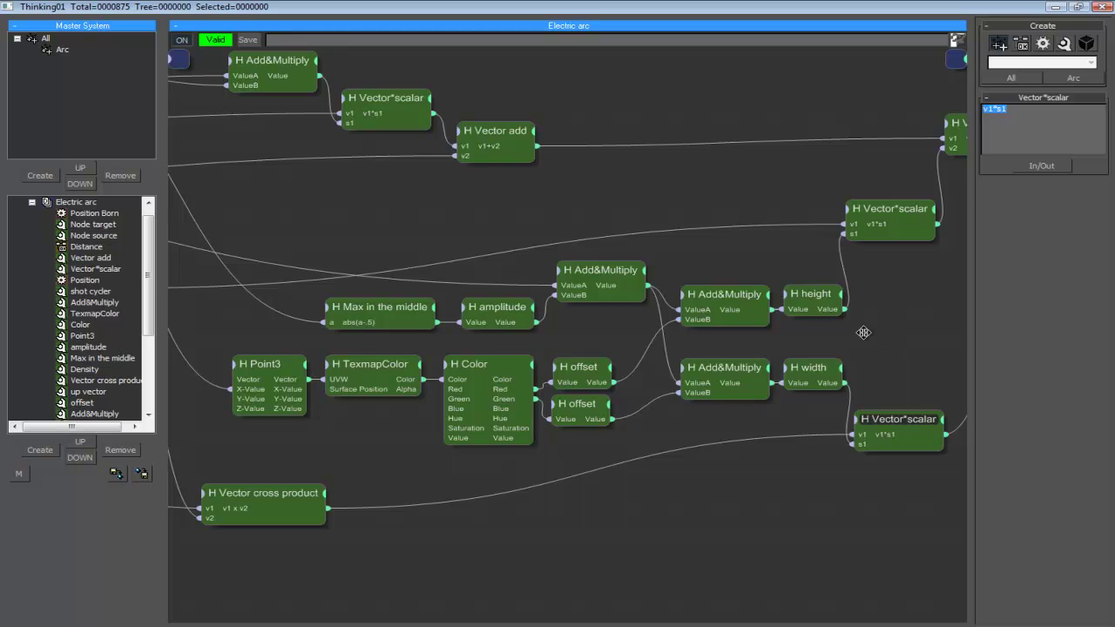
pyautogui.moveTo(891, 341); pyautogui.dragTo(840, 341, button='middle')
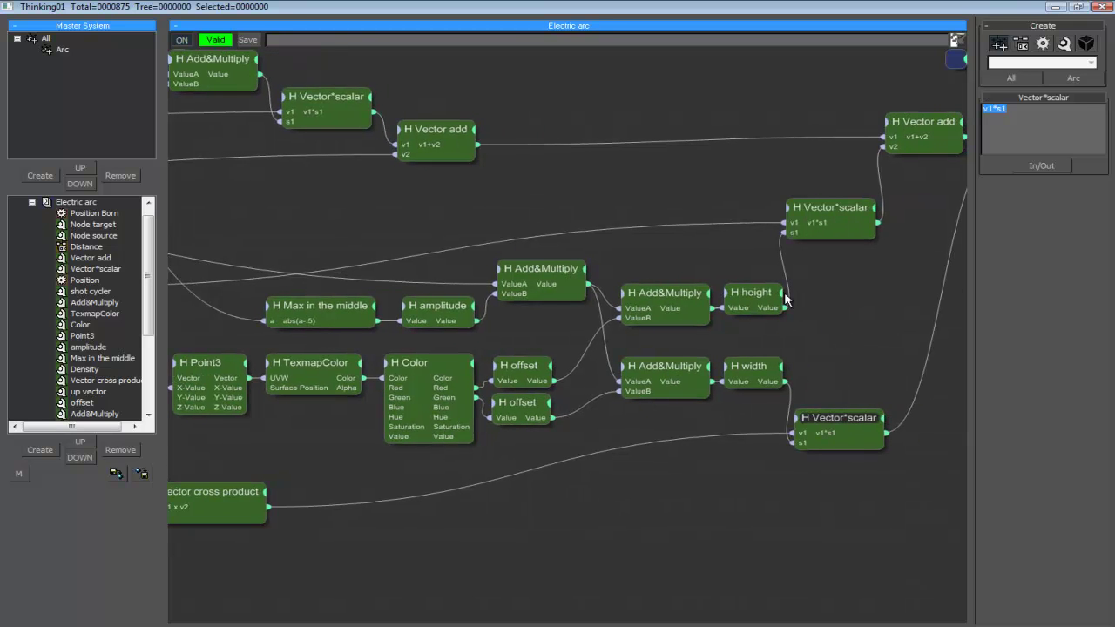
pyautogui.click(764, 372)
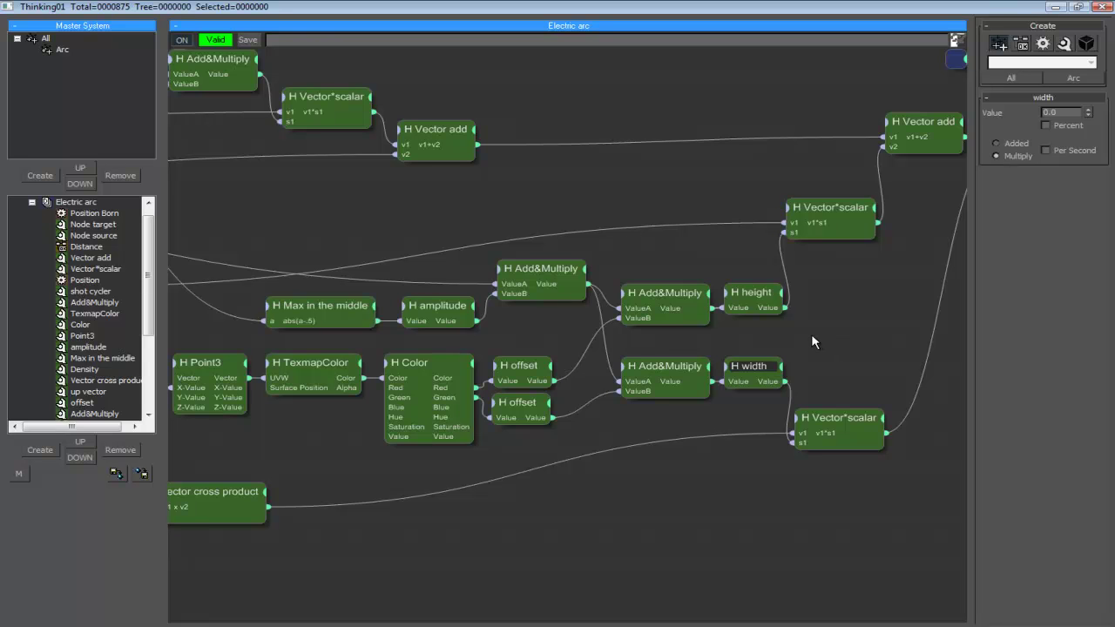
pyautogui.moveTo(809, 319); pyautogui.dragTo(758, 317, button='middle')
pyautogui.moveTo(834, 300); pyautogui.dragTo(925, 279, button='middle')
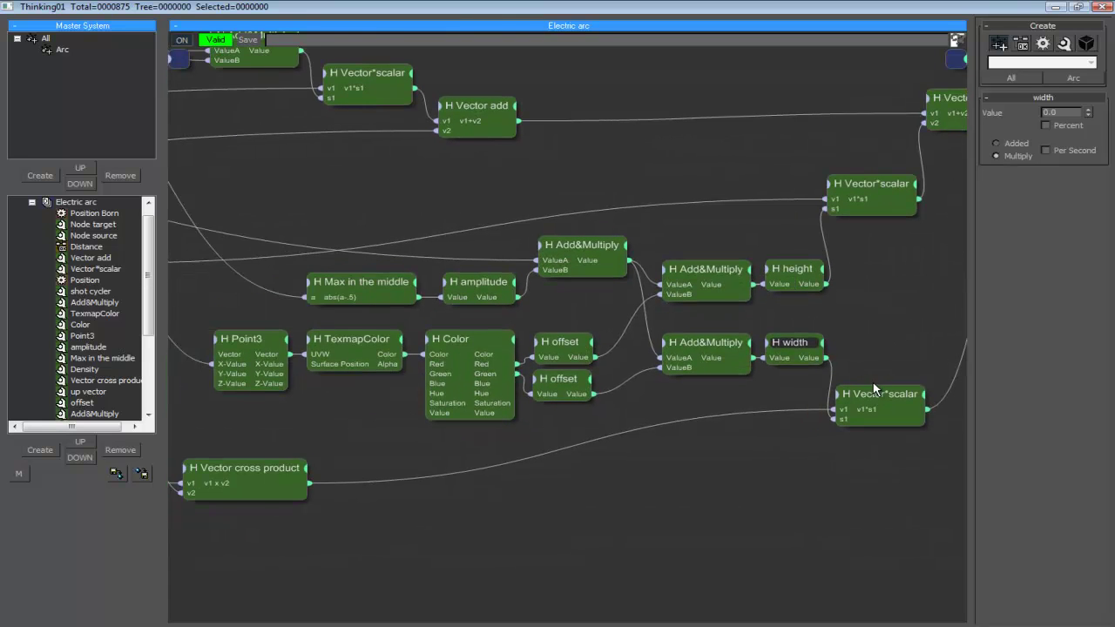
pyautogui.click(877, 394)
pyautogui.moveTo(876, 397); pyautogui.dragTo(830, 405, button='middle')
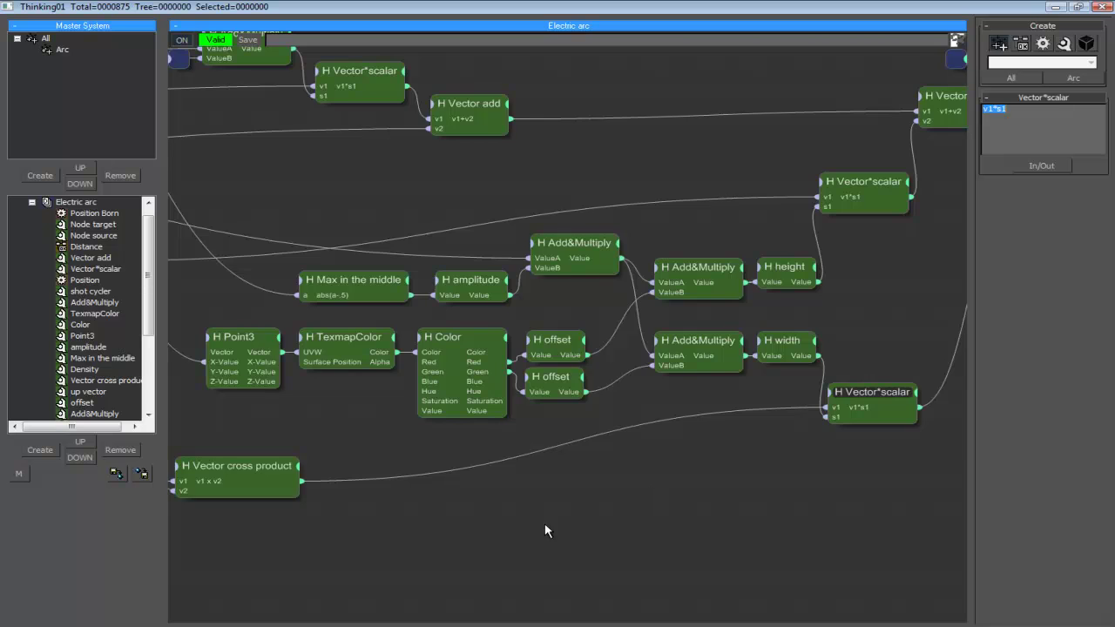
# - Inspect the lower Vector cross product node's expression and trace its inputs back to the Distance and Camera nodes
pyautogui.moveTo(583, 508); pyautogui.dragTo(816, 478, button='middle')
pyautogui.moveTo(561, 489); pyautogui.dragTo(662, 469, button='middle')
pyautogui.click(801, 474)
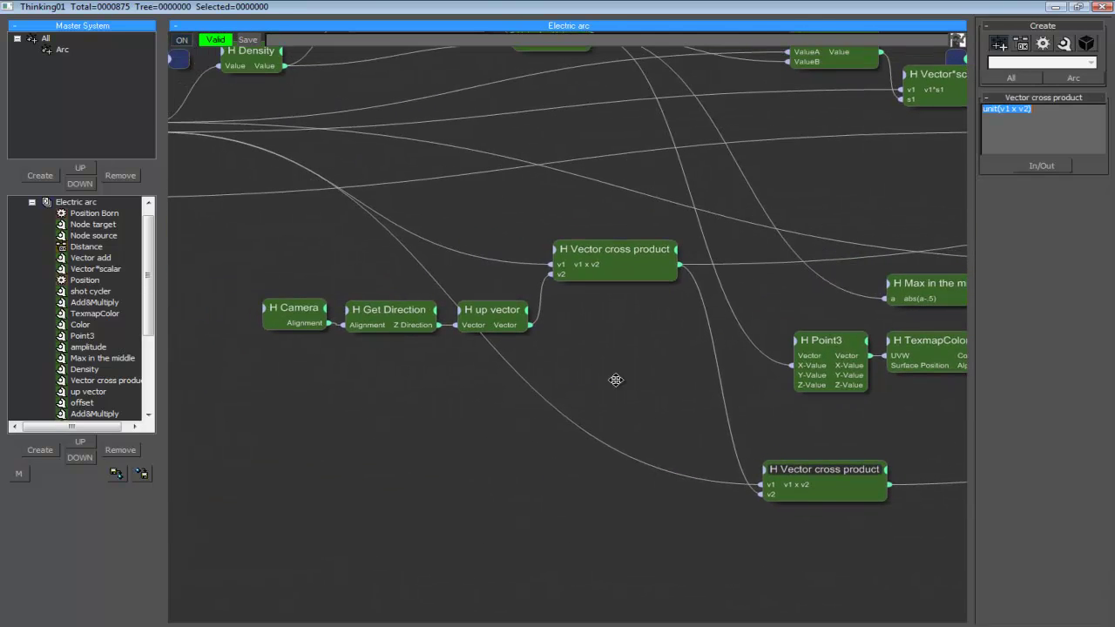
pyautogui.moveTo(637, 404); pyautogui.dragTo(666, 374, button='middle')
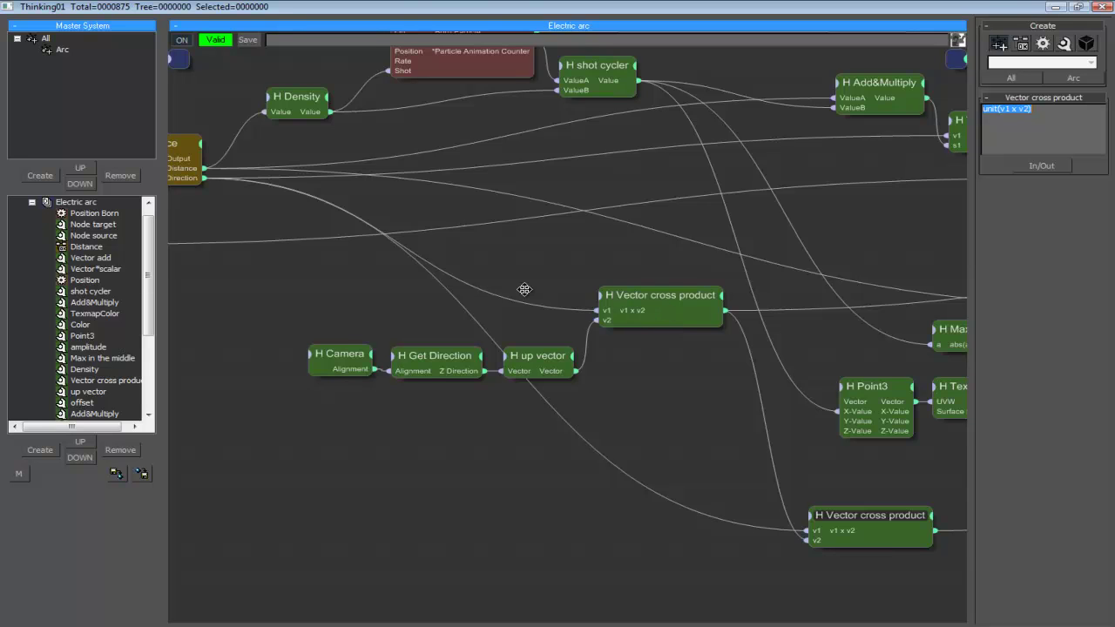
pyautogui.moveTo(567, 291); pyautogui.dragTo(387, 247, button='middle')
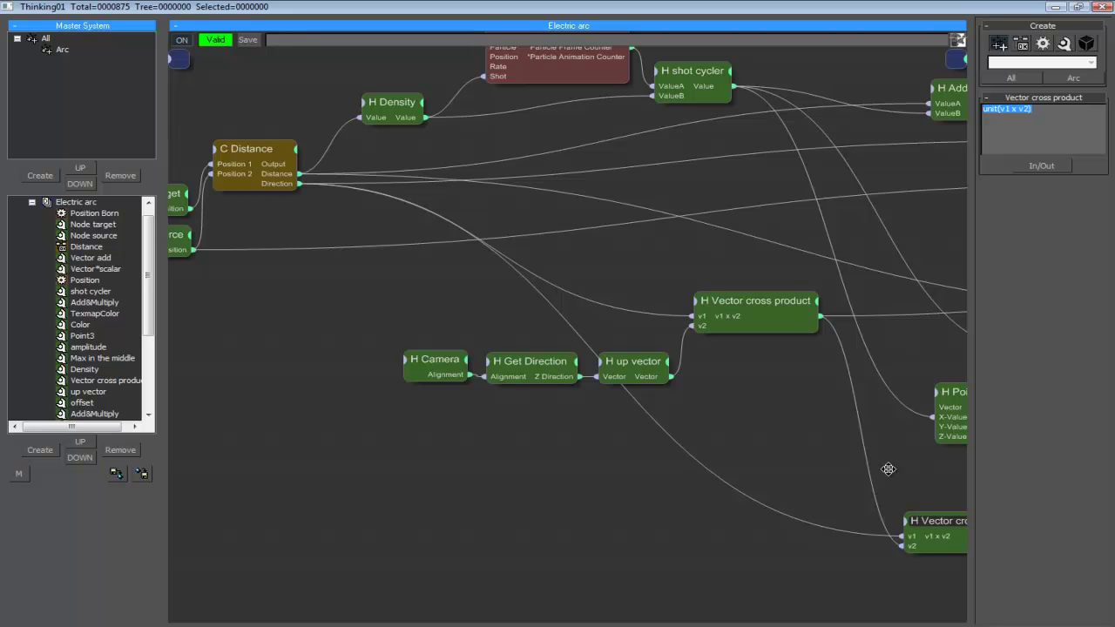
pyautogui.moveTo(905, 470); pyautogui.dragTo(868, 467, button='middle')
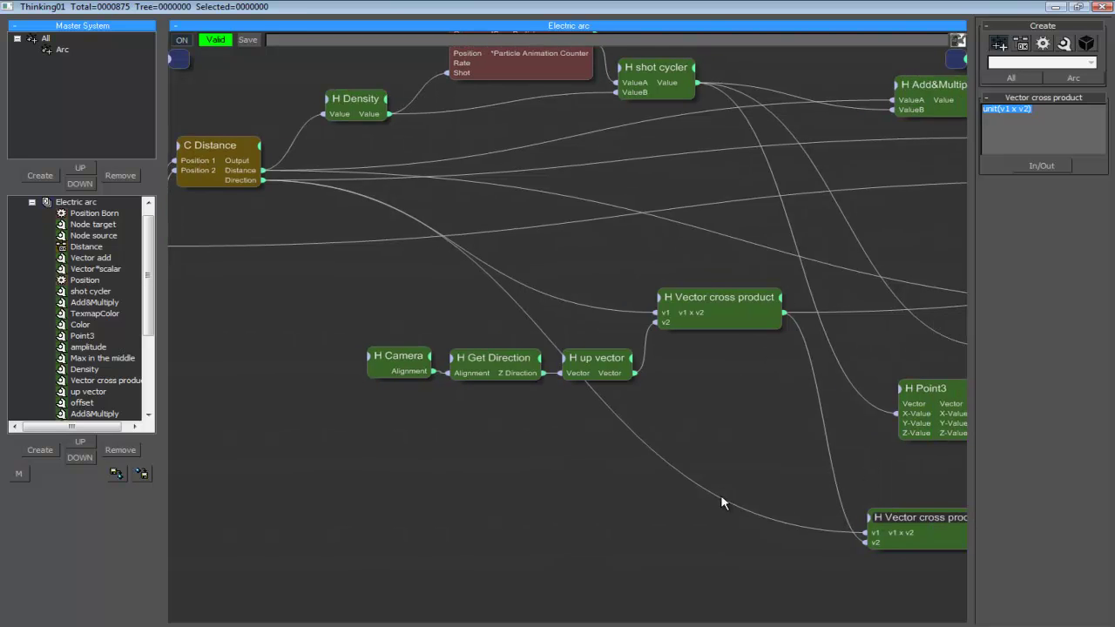
pyautogui.moveTo(721, 498); pyautogui.dragTo(781, 509, button='middle')
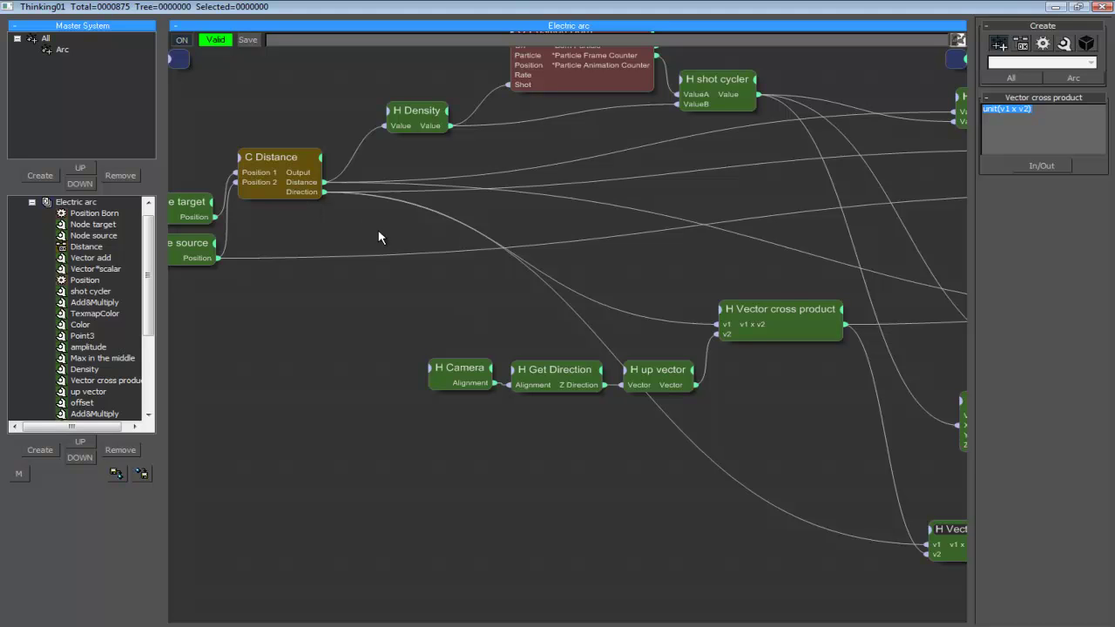
# - Trace the Distance and Camera inputs into the upper Vector cross product node and consult the arc diagram in Paint
pyautogui.moveTo(880, 480); pyautogui.dragTo(728, 475, button='middle')
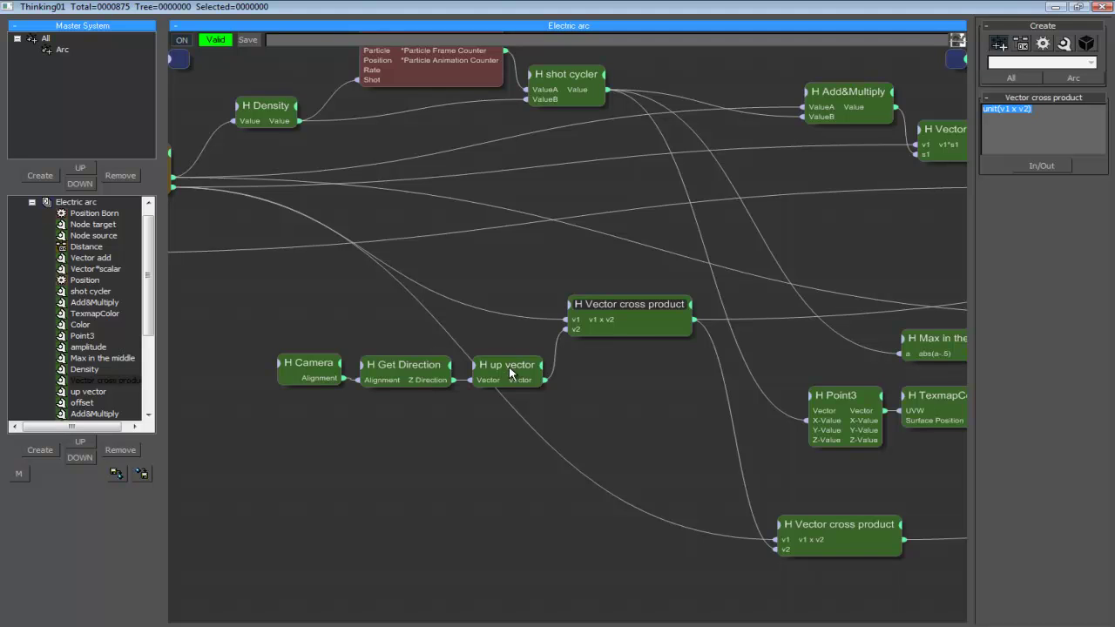
pyautogui.moveTo(359, 233); pyautogui.dragTo(465, 240, button='middle')
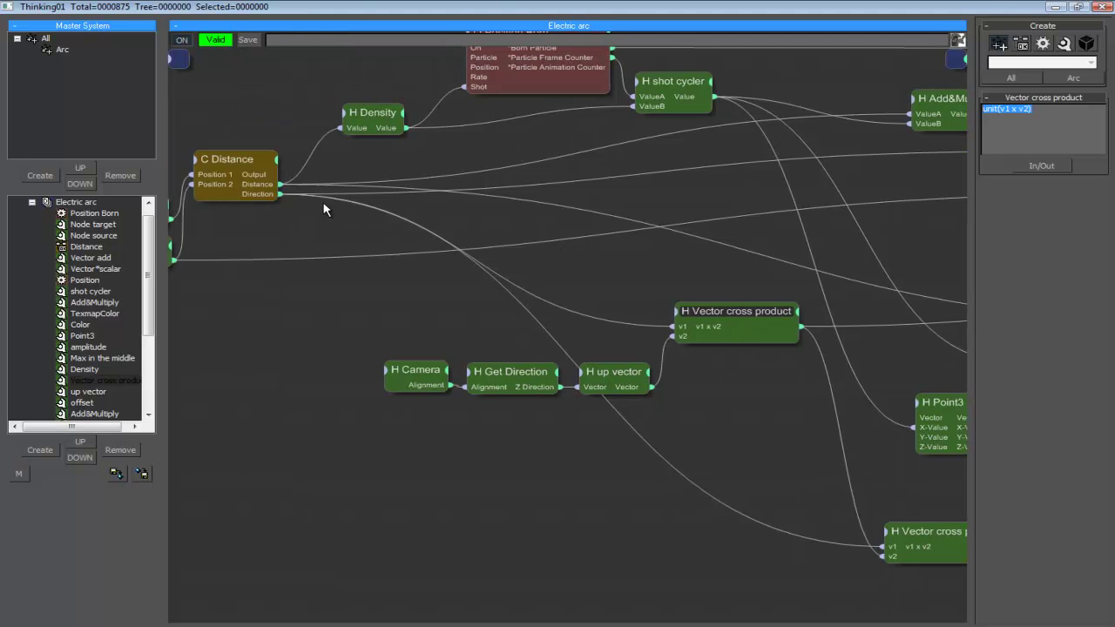
pyautogui.doubleClick(547, 6)
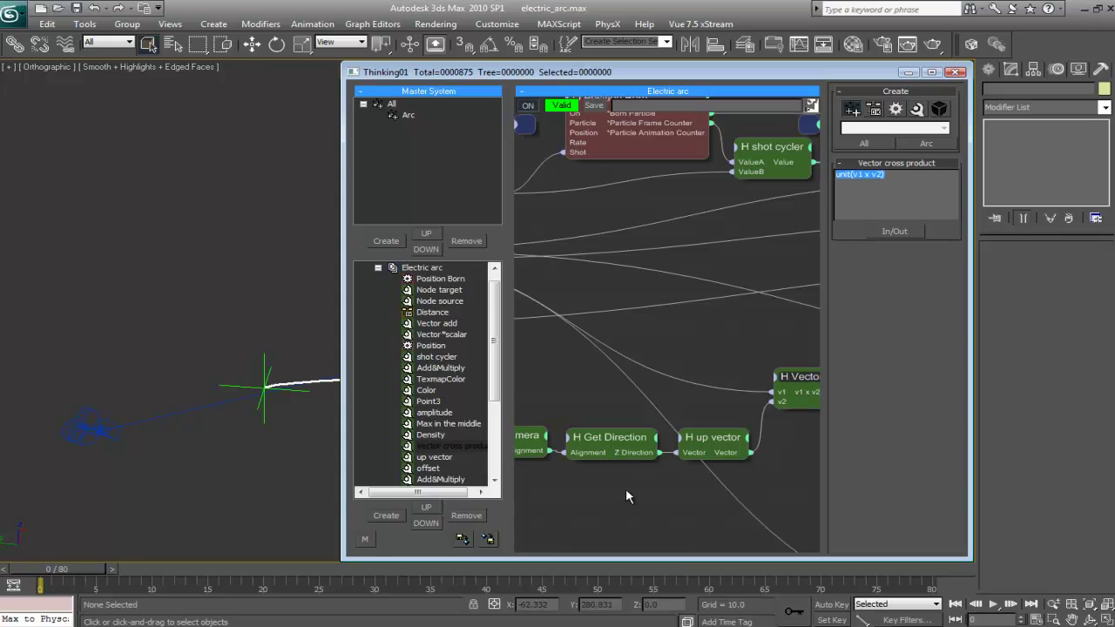
pyautogui.press('super')
pyautogui.click(719, 622)
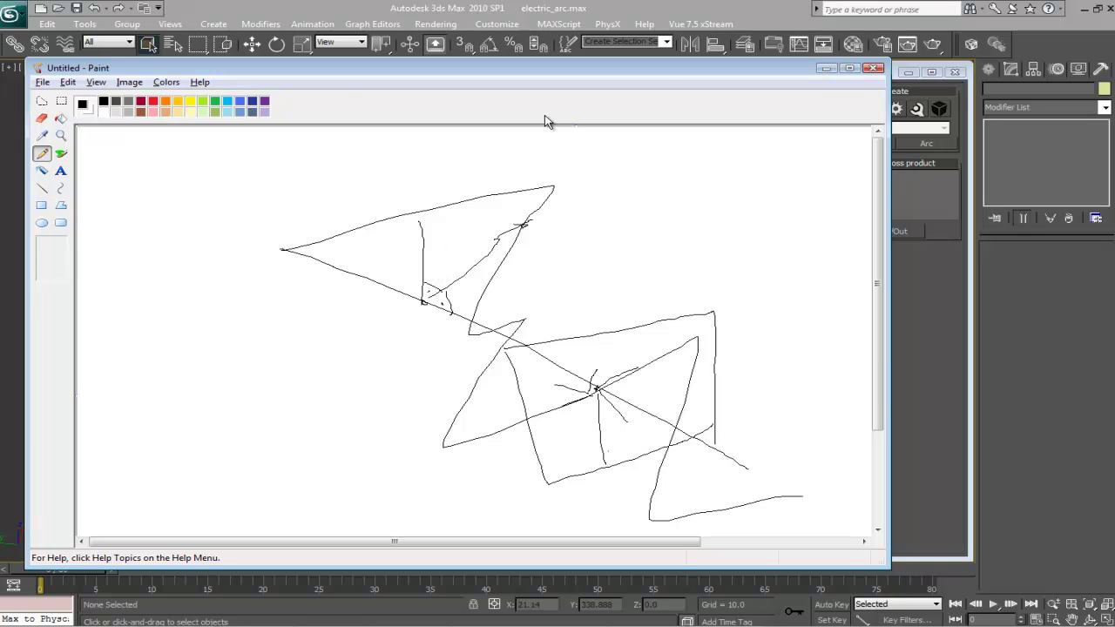
pyautogui.click(820, 69)
pyautogui.doubleClick(791, 81)
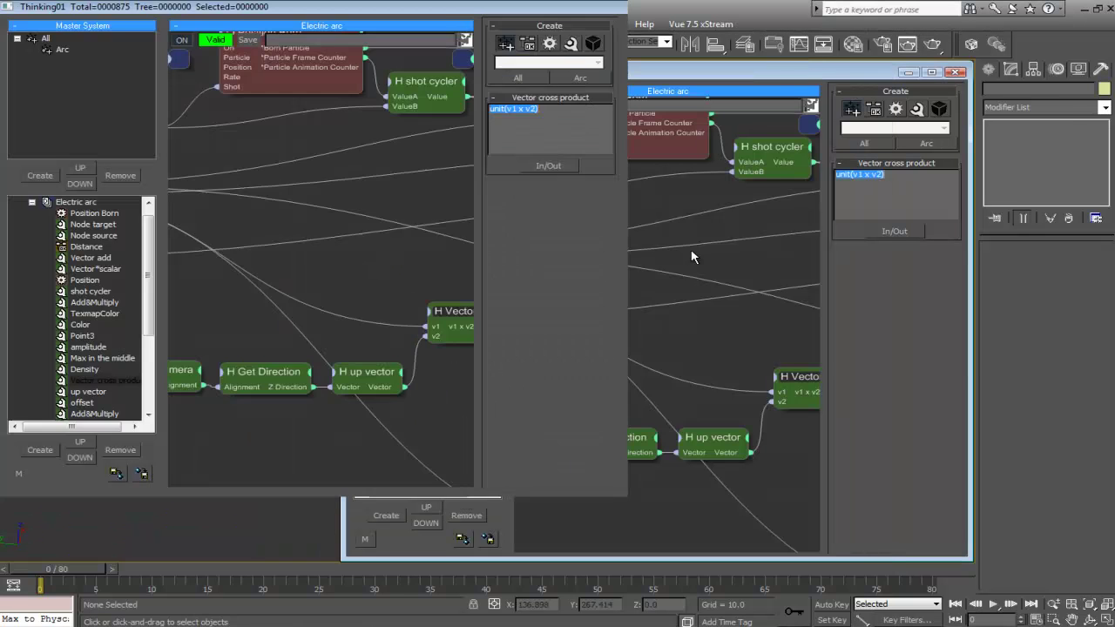
# - Follow the network past the cross product nodes and view the electric arc through Camera01 in the viewport
pyautogui.moveTo(810, 257); pyautogui.dragTo(344, 277, button='middle')
pyautogui.moveTo(767, 266); pyautogui.dragTo(485, 289, button='middle')
pyautogui.doubleClick(640, 6)
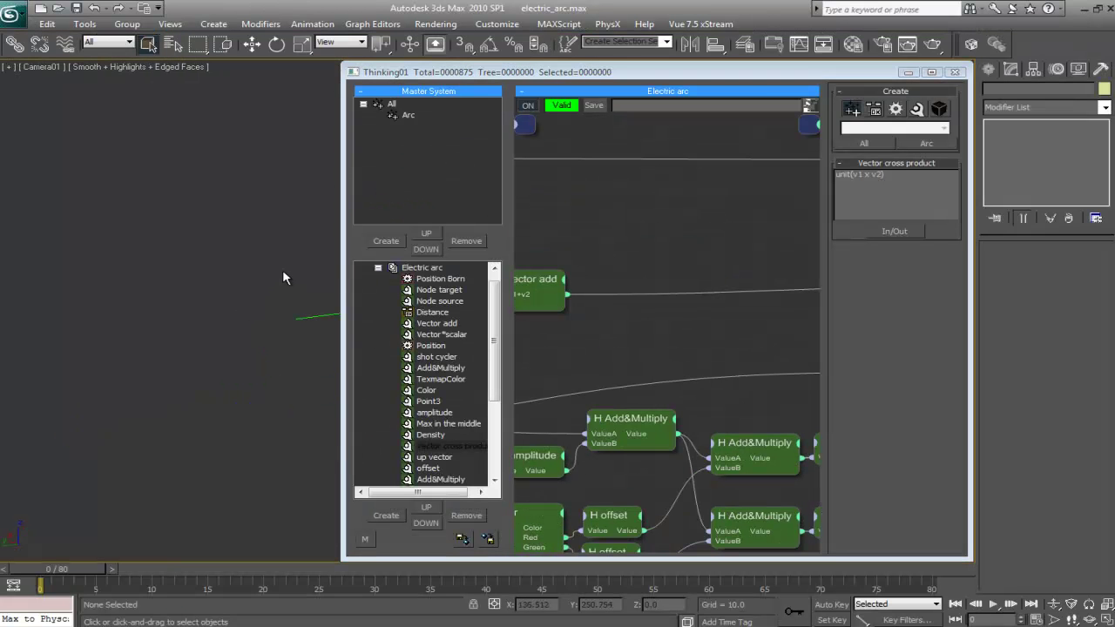
pyautogui.click(277, 238)
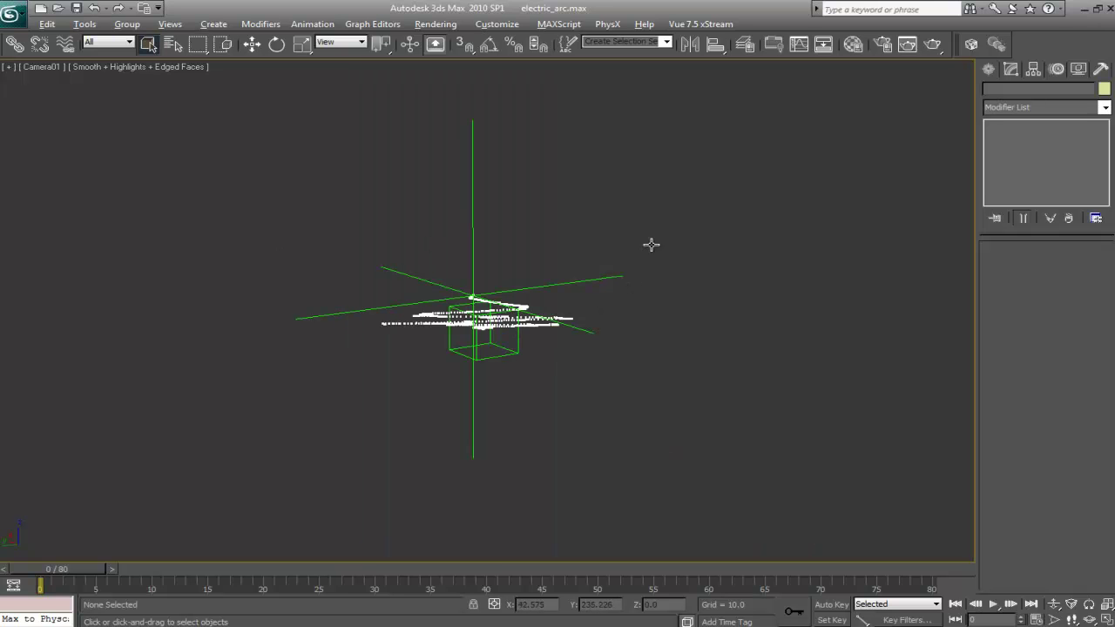
# - Reopen the particle network and inspect the multiplier values of the height and width helpers
pyautogui.press('6')
pyautogui.moveTo(638, 331); pyautogui.dragTo(448, 247, button='middle')
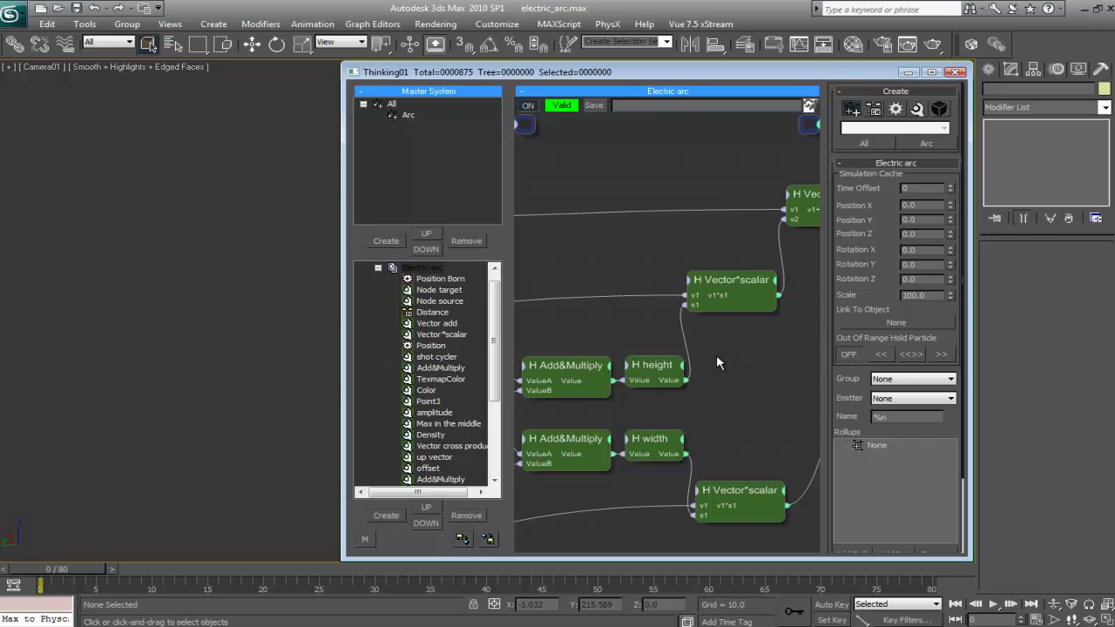
pyautogui.click(652, 440)
pyautogui.click(653, 365)
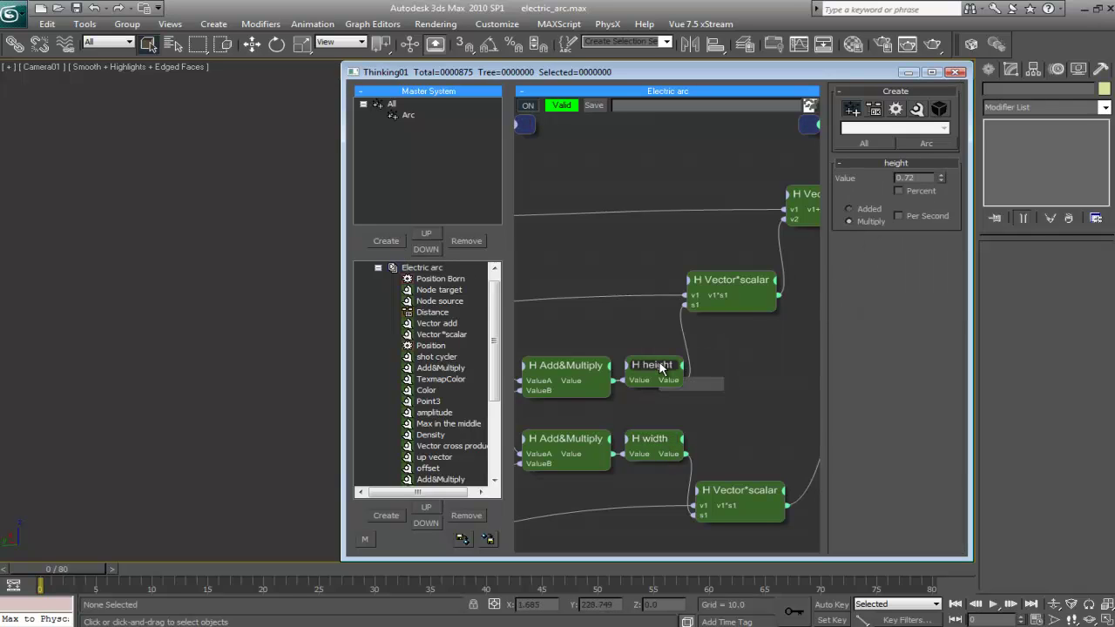
# - Set the width helper's value to 1.37 and select the cross-shaped Point01 helper in the viewport
pyautogui.click(653, 435)
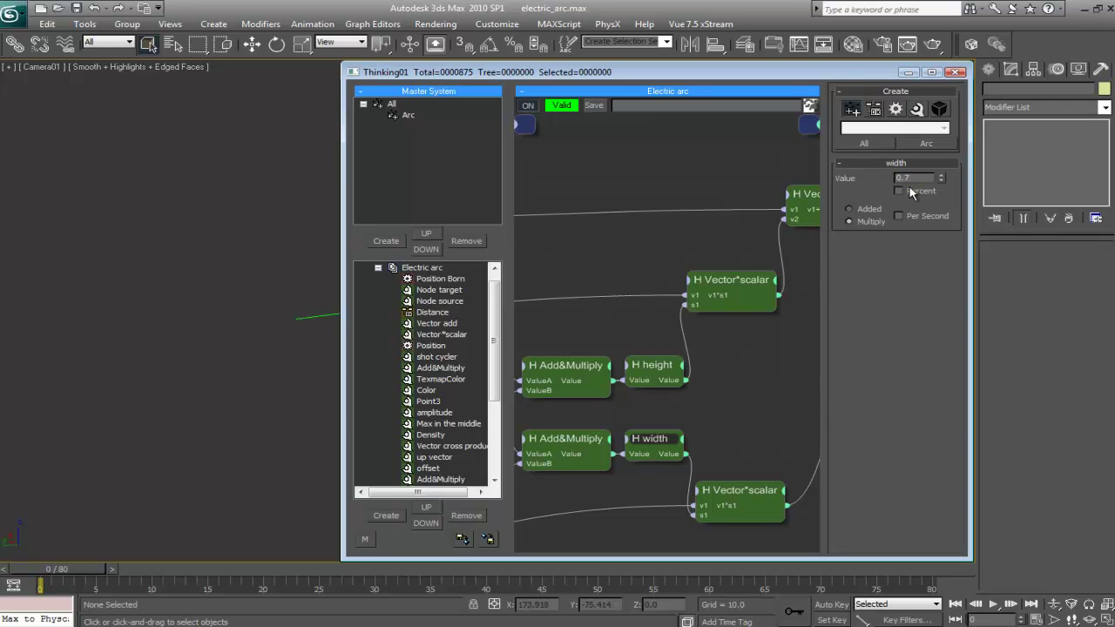
pyautogui.moveTo(663, 247); pyautogui.dragTo(880, 261, button='middle')
pyautogui.moveTo(550, 283); pyautogui.dragTo(892, 284, button='middle')
pyautogui.moveTo(522, 270); pyautogui.dragTo(961, 304, button='middle')
pyautogui.click(771, 216)
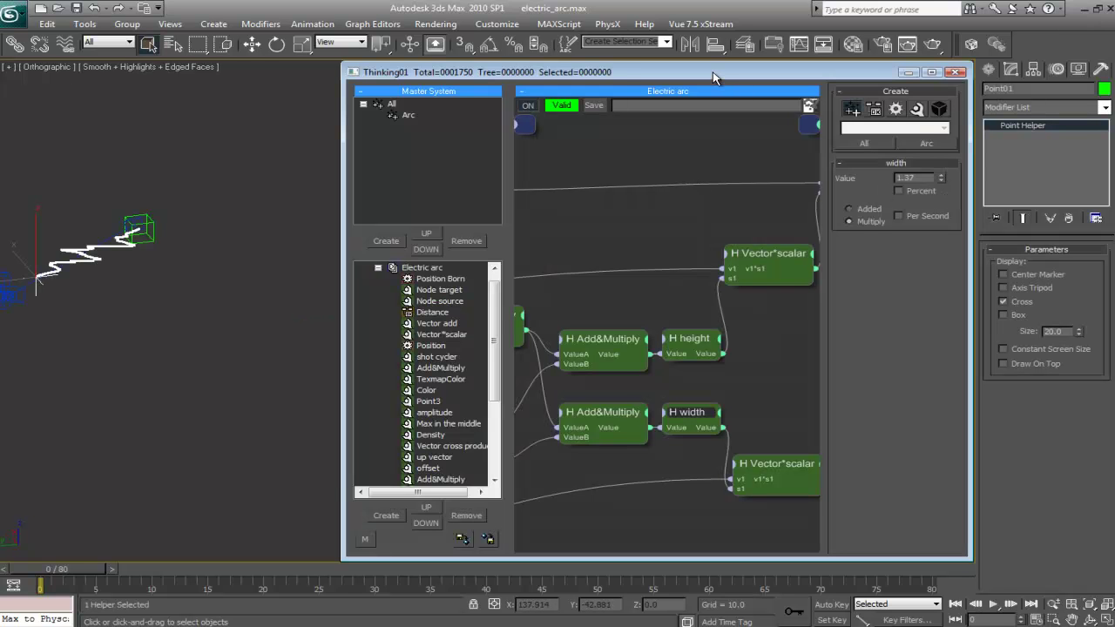
# - Connect the output of the last Vector add node to the Position input of the Position operator
pyautogui.doubleClick(713, 71)
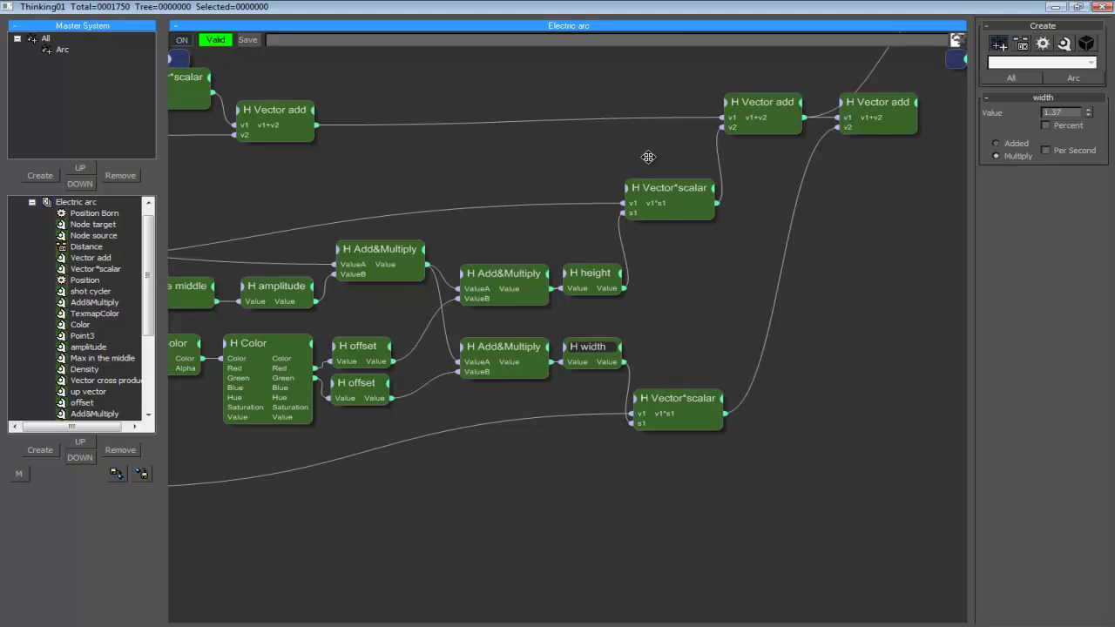
pyautogui.moveTo(648, 157); pyautogui.dragTo(693, 241, button='middle')
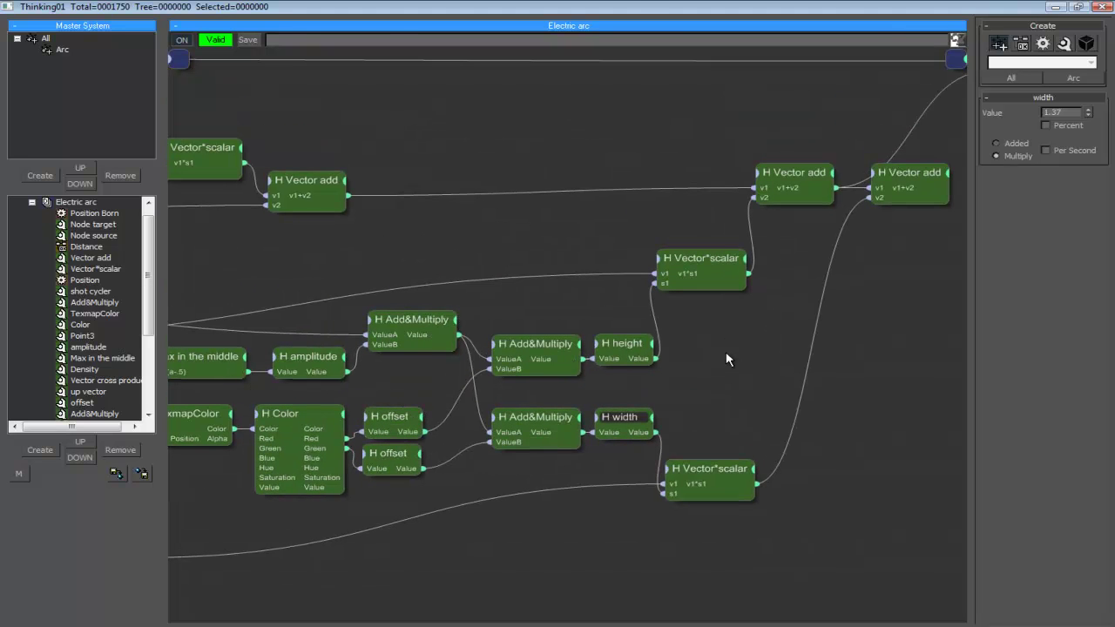
pyautogui.doubleClick(636, 7)
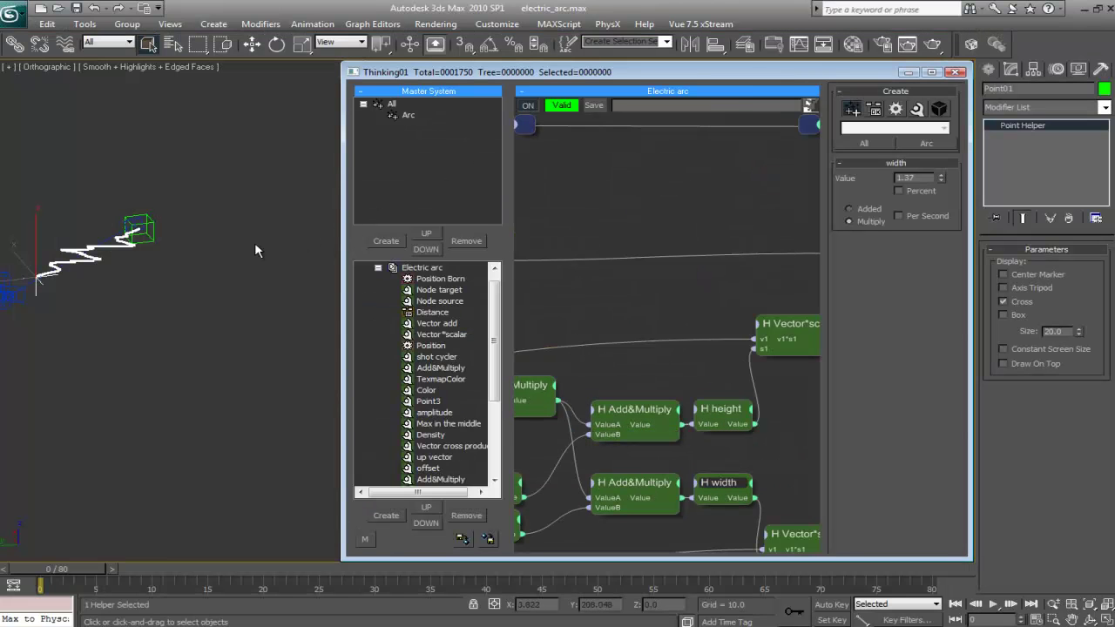
pyautogui.click(255, 245)
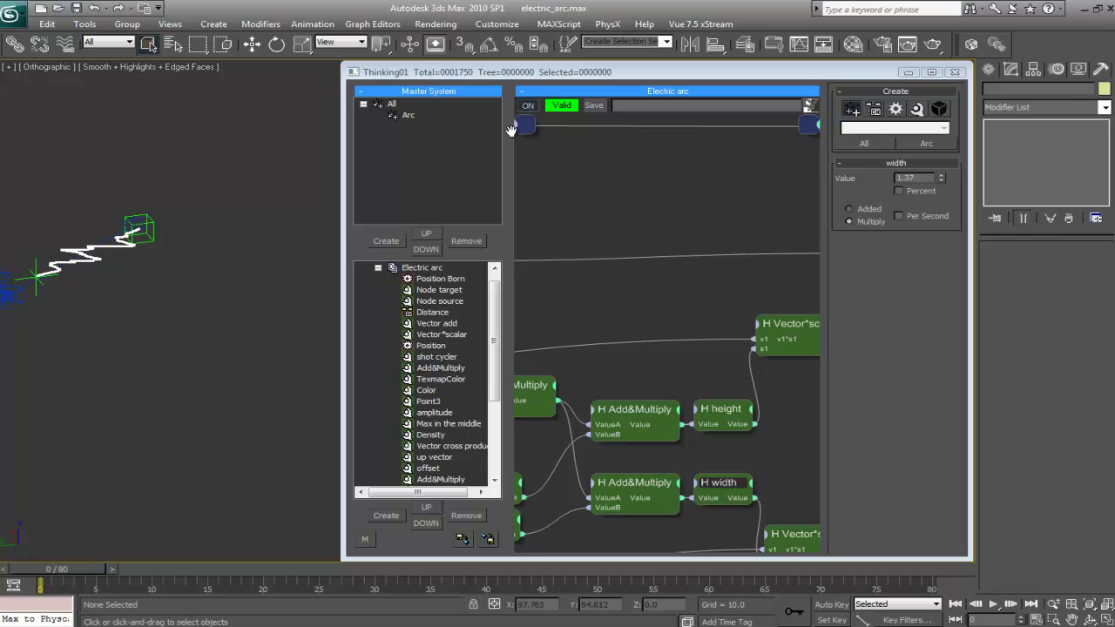
pyautogui.doubleClick(557, 72)
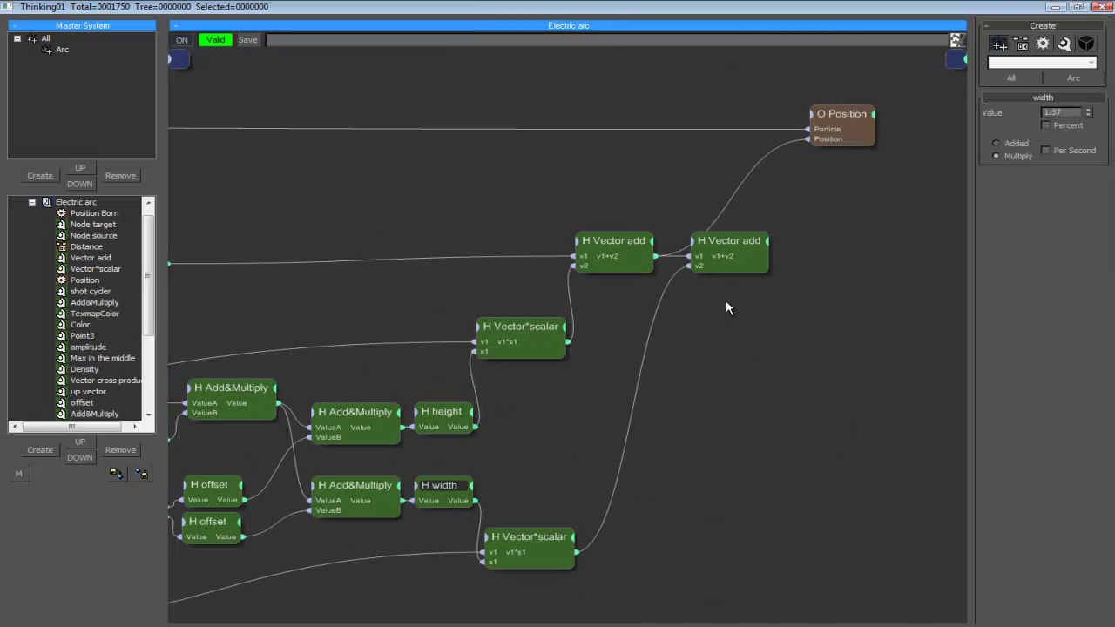
pyautogui.moveTo(829, 142); pyautogui.dragTo(745, 255)
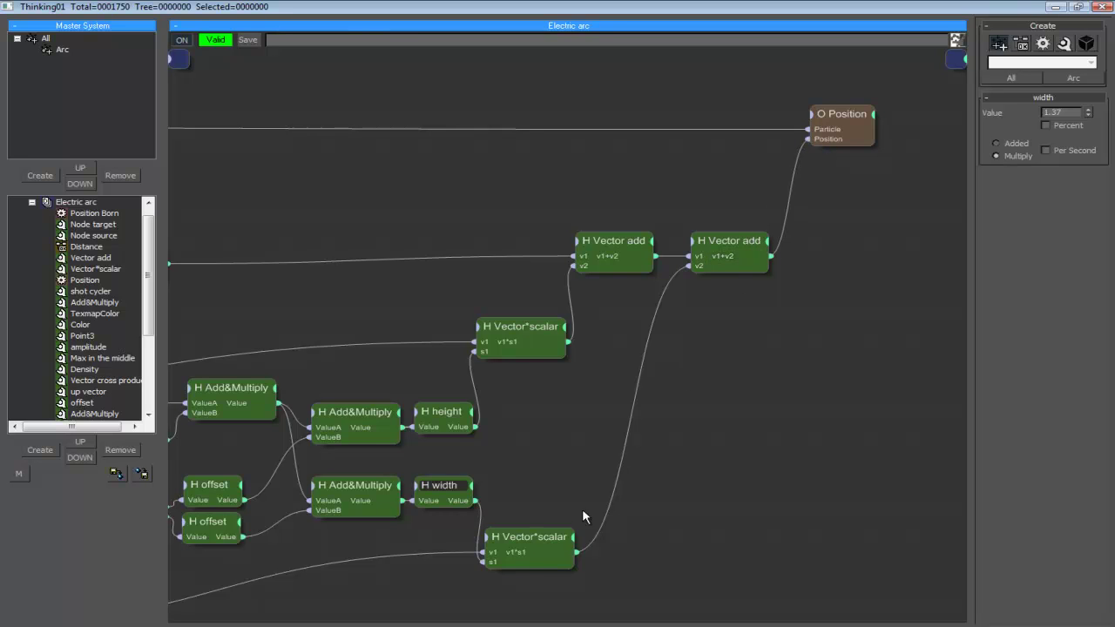
pyautogui.moveTo(591, 433); pyautogui.dragTo(619, 423, button='middle')
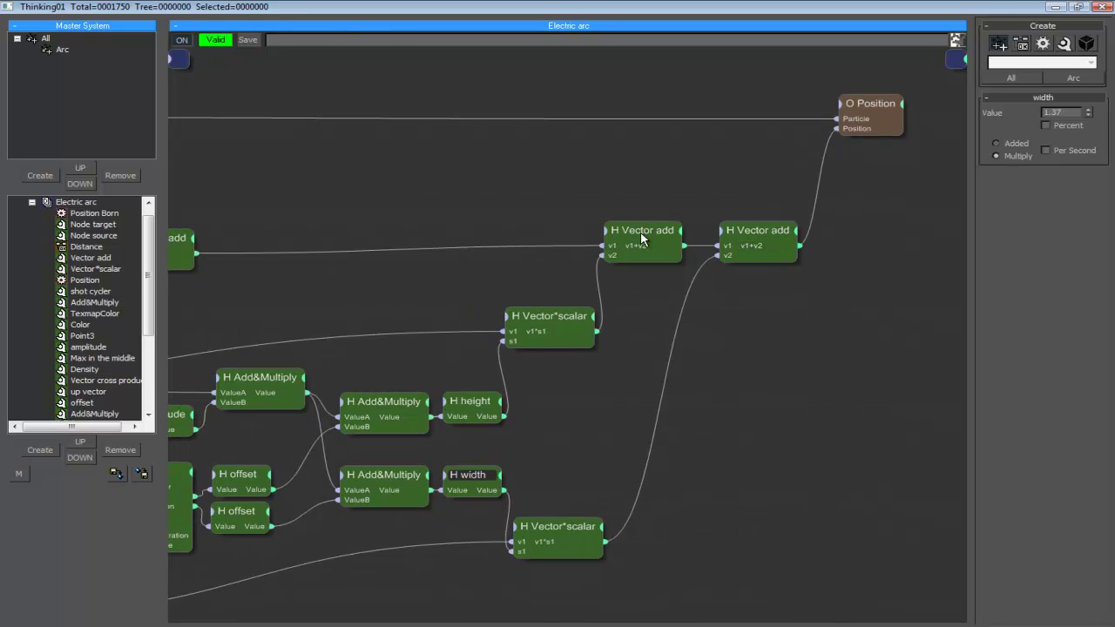
# - Vary the width helper's value while watching the arc, and set it to 0.7
pyautogui.doubleClick(726, 10)
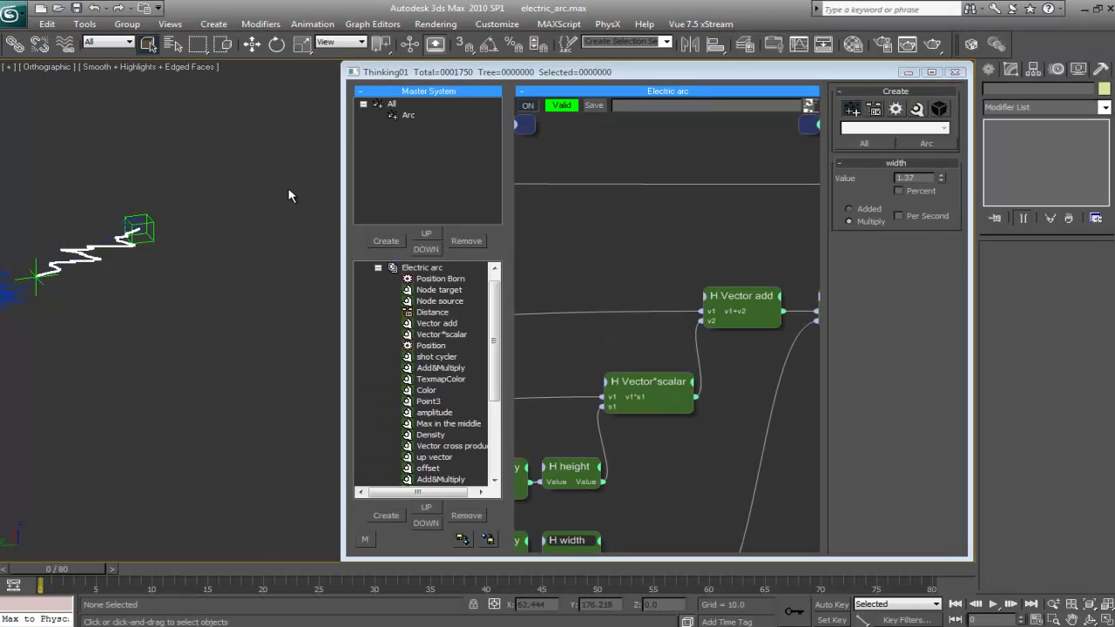
pyautogui.moveTo(713, 376); pyautogui.dragTo(783, 261, button='middle')
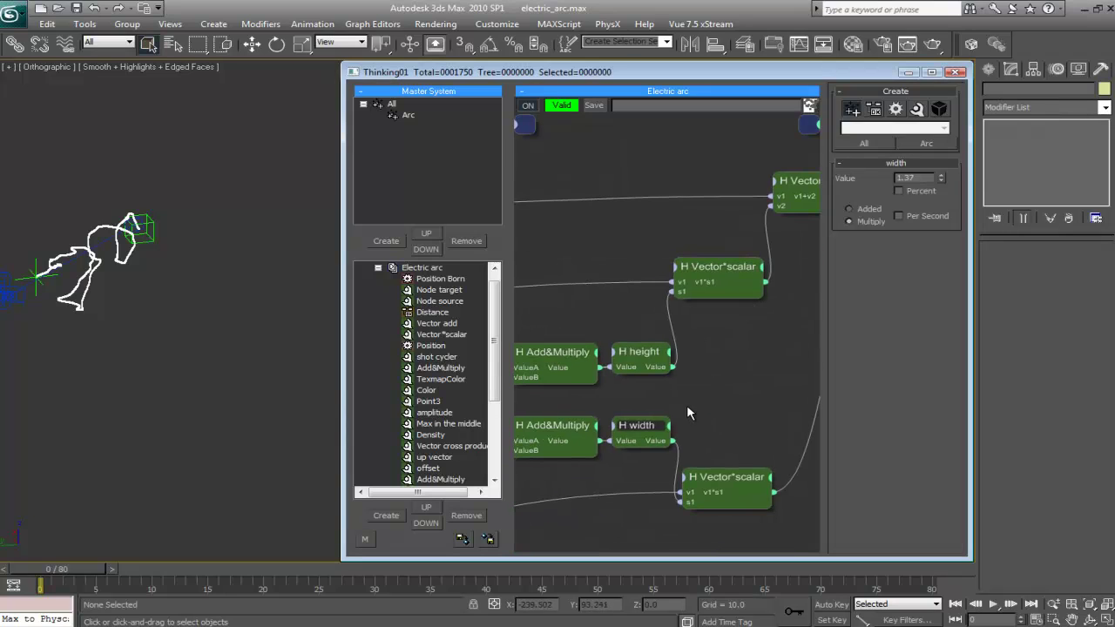
pyautogui.moveTo(941, 184); pyautogui.dragTo(939, 220)
pyautogui.doubleClick(923, 178)
pyautogui.write('0.7')
pyautogui.click(45, 229)
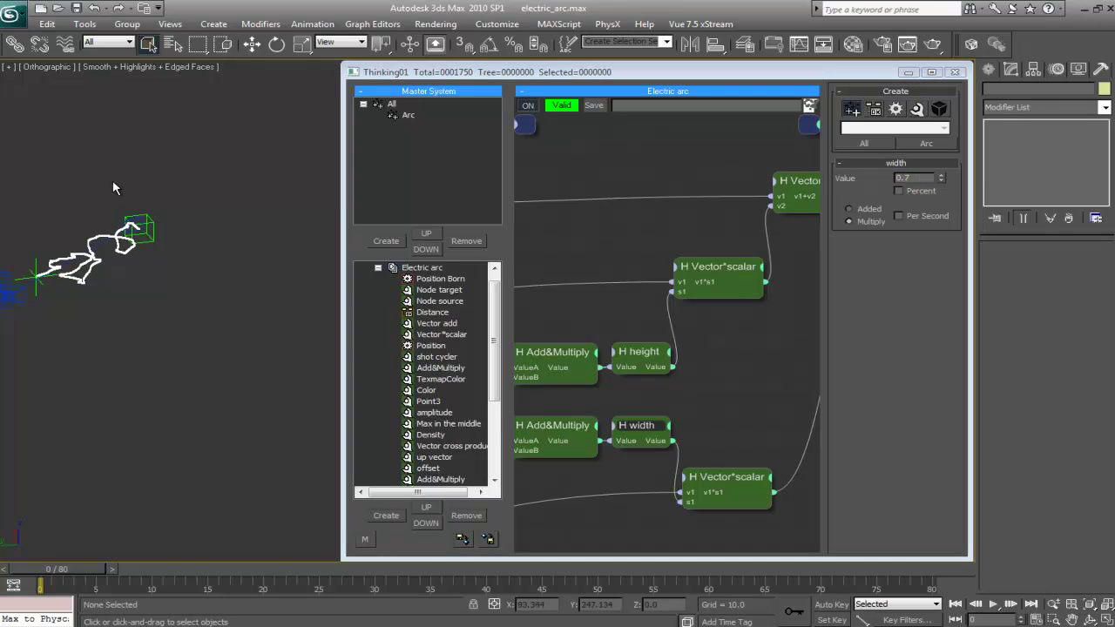
# - Examine the arc's height and width offsets through Camera01 and from rotated Perspective angles
pyautogui.press('c')
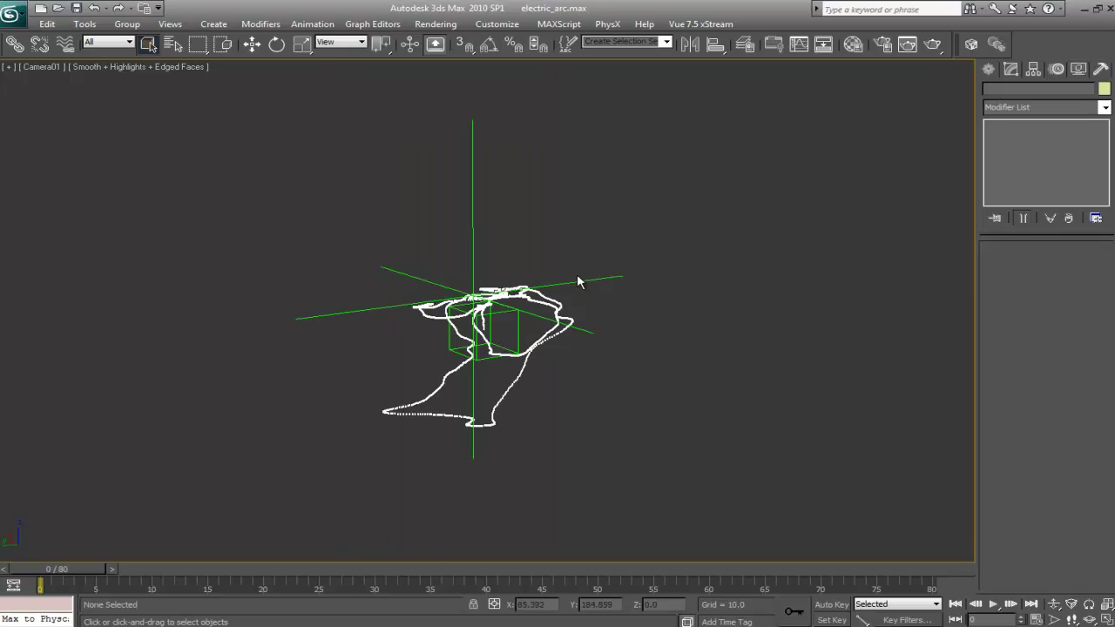
pyautogui.press('p')
pyautogui.click(568, 283)
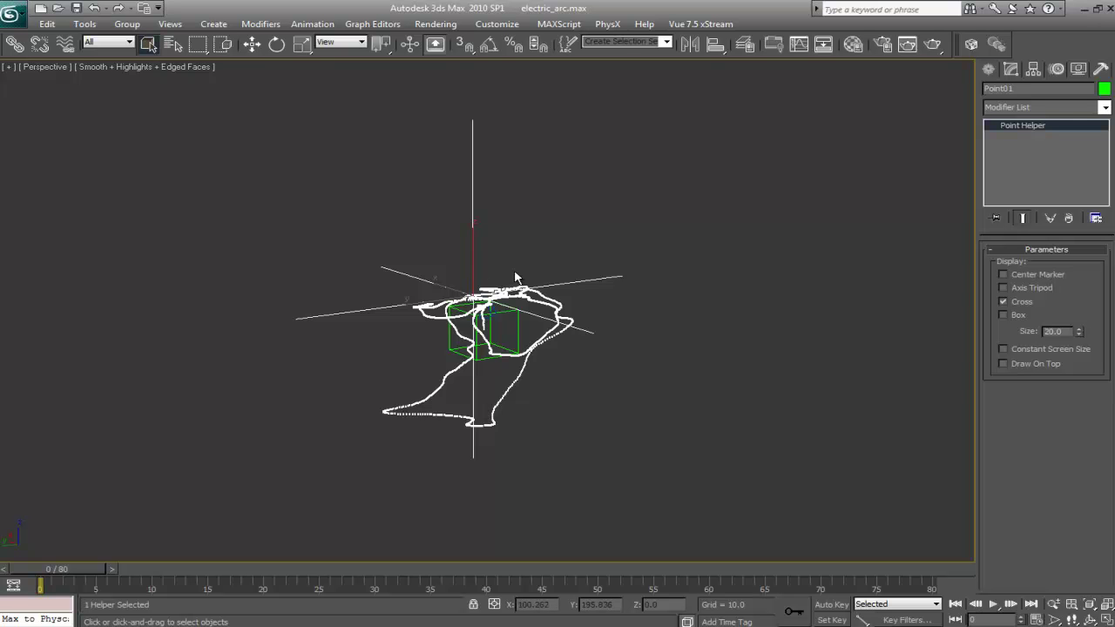
pyautogui.moveTo(558, 324)
pyautogui.keyDown('alt'); pyautogui.mouseDown(button='middle')
pyautogui.moveTo(496, 334)
pyautogui.moveTo(678, 259)
pyautogui.moveTo(611, 277)
pyautogui.moveTo(502, 268)
pyautogui.moveTo(542, 302)
pyautogui.moveTo(451, 257)
pyautogui.mouseUp(button='middle'); pyautogui.keyUp('alt')
pyautogui.scroll(-5, 542, 302)
pyautogui.keyDown('alt'); pyautogui.moveTo(452, 257); pyautogui.dragTo(481, 272, button='middle'); pyautogui.keyUp('alt')
# - Compare the arc's shape in the Top view with its shape from orthographic side angles
pyautogui.click(477, 276)
pyautogui.scroll(4, 478, 275)
pyautogui.press('t')
pyautogui.scroll(5, 577, 311)
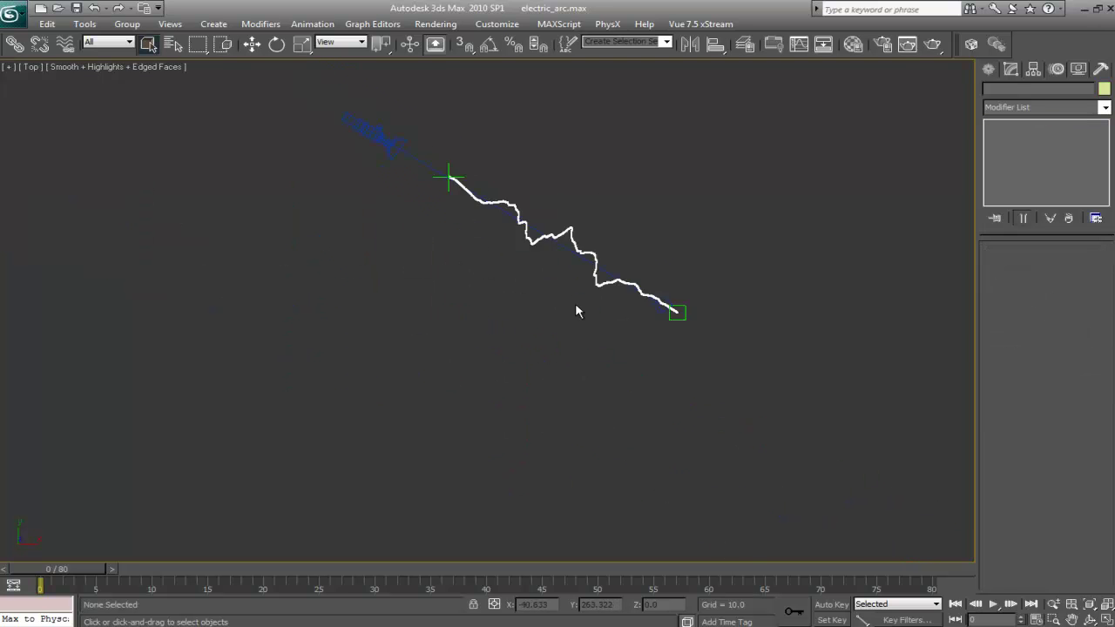
pyautogui.moveTo(578, 311); pyautogui.dragTo(380, 357, button='middle')
pyautogui.click(283, 175)
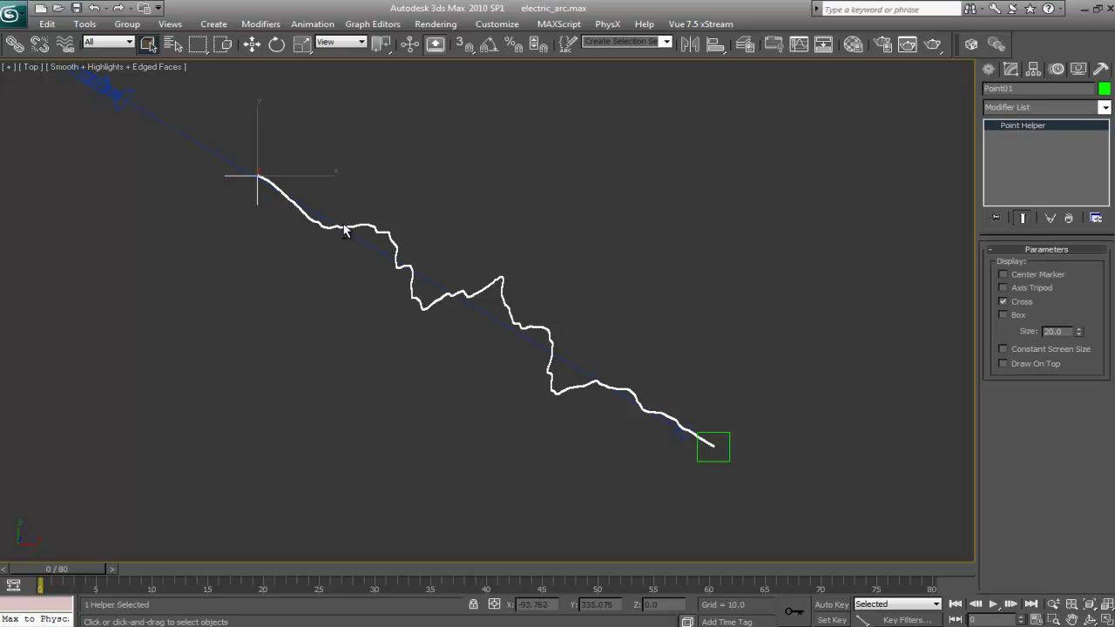
pyautogui.keyDown('alt'); pyautogui.moveTo(360, 236); pyautogui.dragTo(429, 162, button='middle'); pyautogui.keyUp('alt')
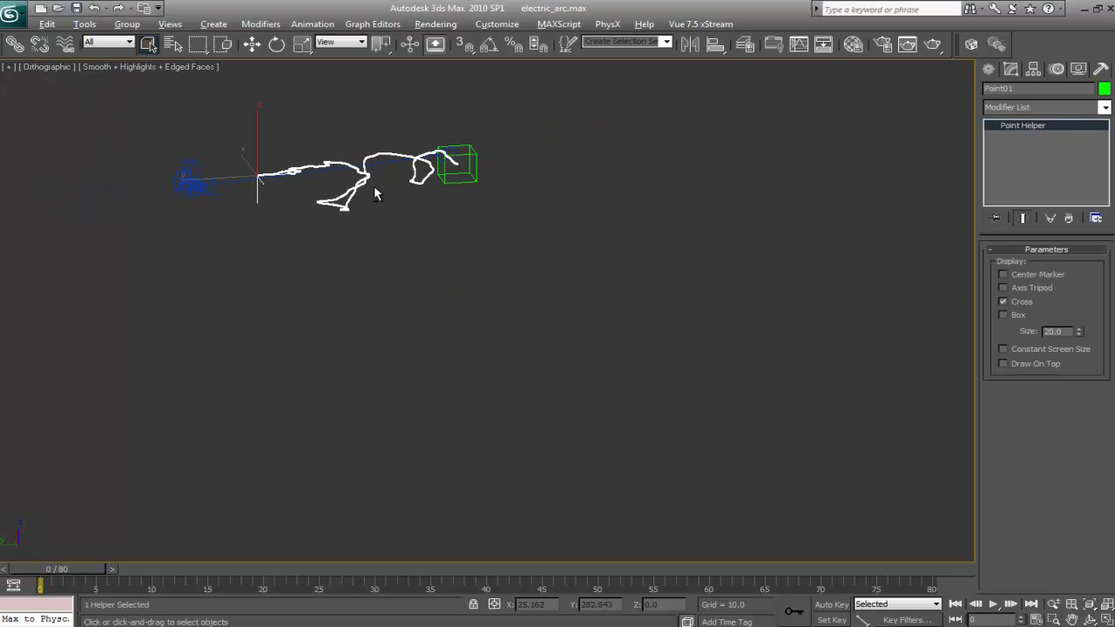
pyautogui.keyDown('alt'); pyautogui.moveTo(364, 197); pyautogui.dragTo(432, 329, button='middle'); pyautogui.keyUp('alt')
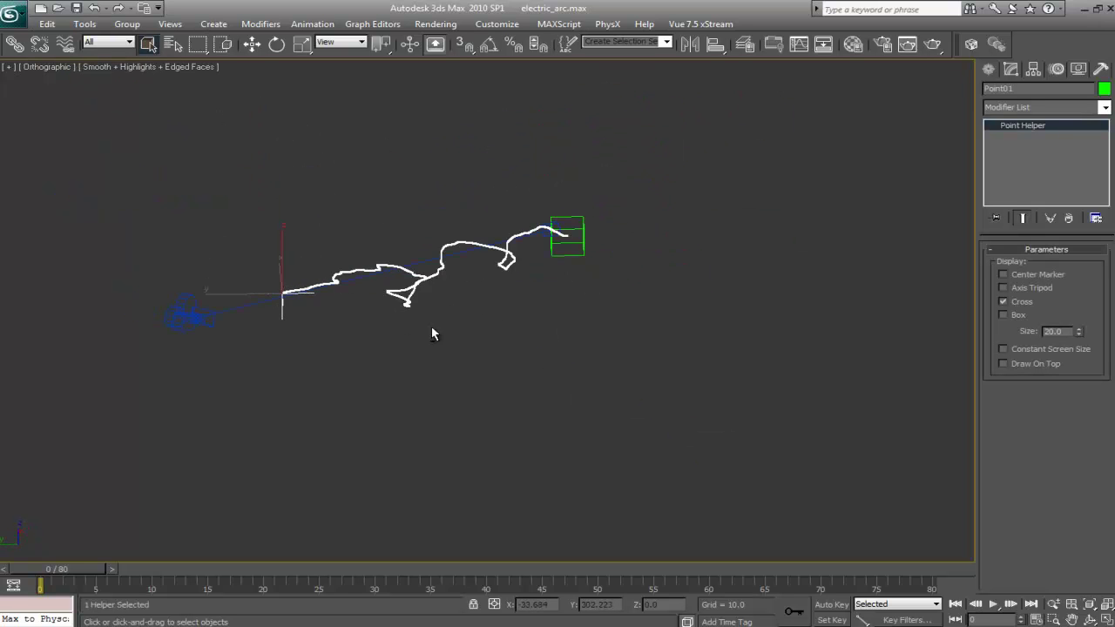
# - Reopen the particle network and set the width helper's value to 0.37
pyautogui.click(325, 382)
pyautogui.press('6')
pyautogui.moveTo(260, 237); pyautogui.dragTo(172, 251, button='middle')
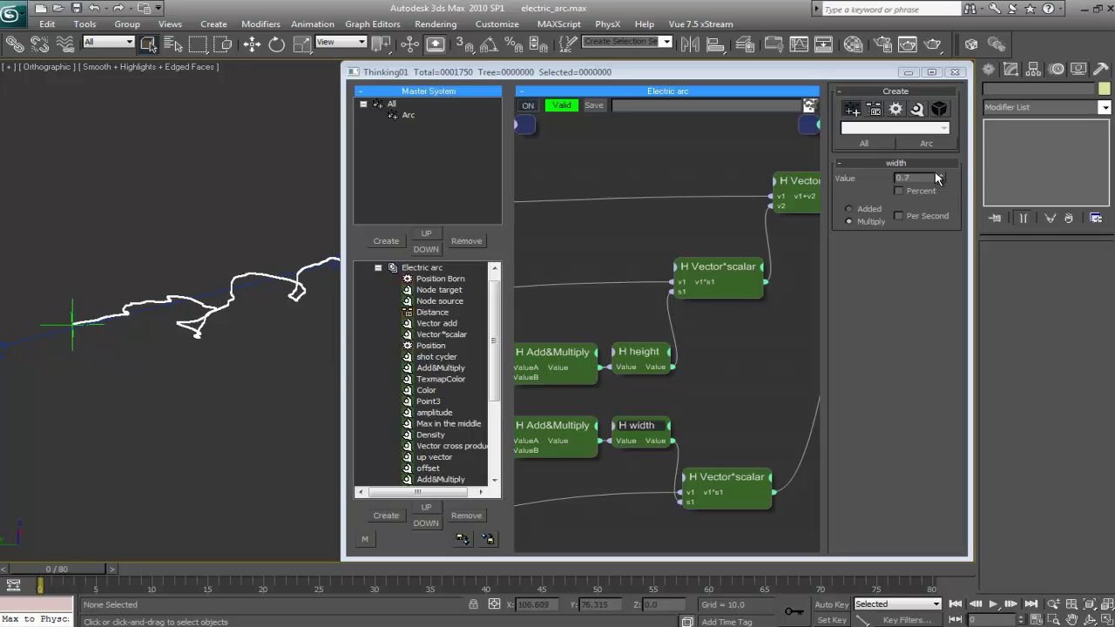
pyautogui.moveTo(941, 182); pyautogui.dragTo(951, 207)
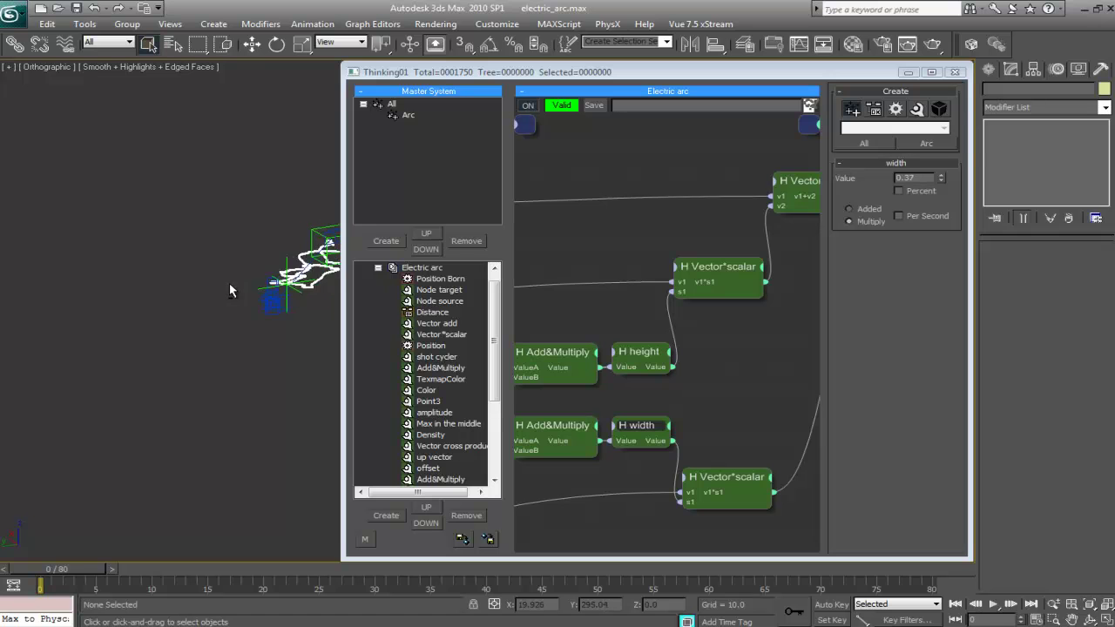
# - Review how the height and width branches pass through the Vector add nodes to the Position operator
pyautogui.click(734, 68)
pyautogui.doubleClick(735, 71)
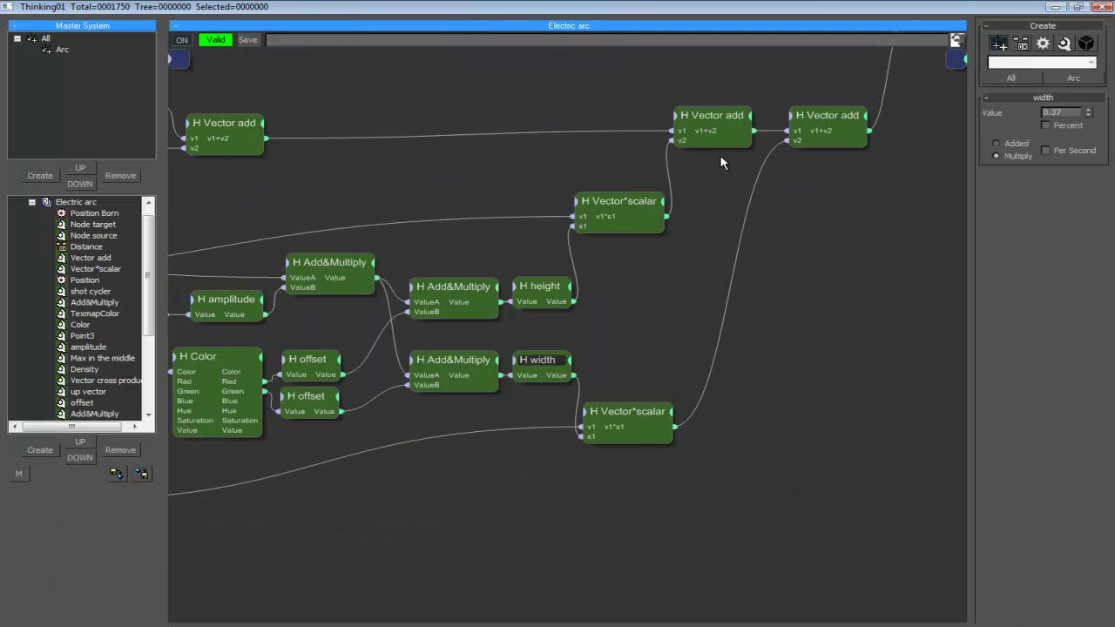
pyautogui.moveTo(681, 336); pyautogui.dragTo(696, 325, button='middle')
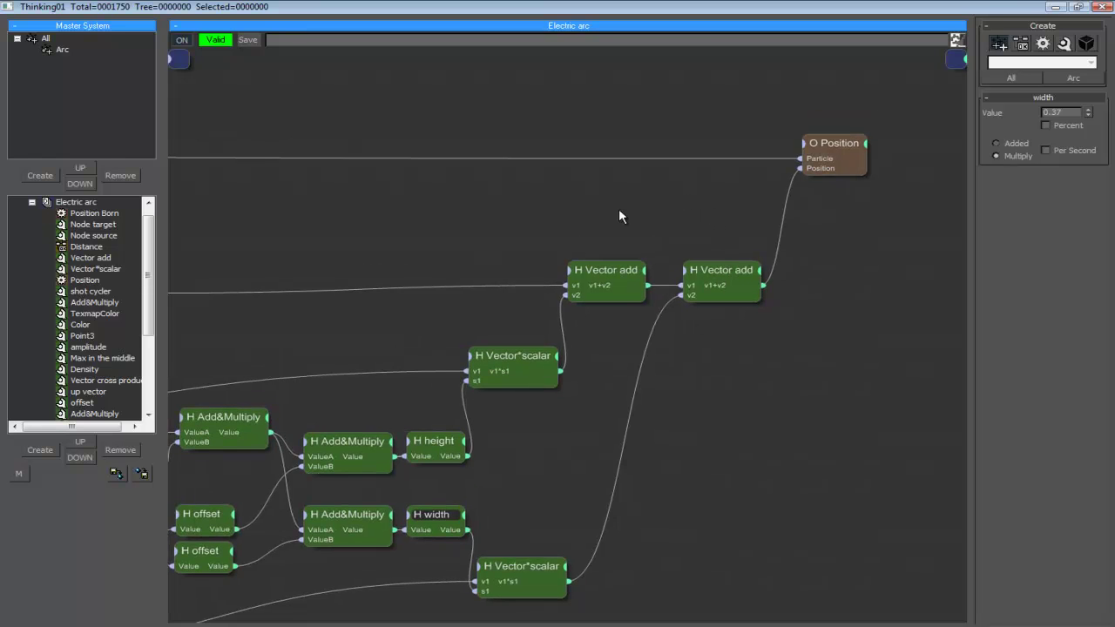
pyautogui.moveTo(618, 210); pyautogui.dragTo(941, 154, button='middle')
pyautogui.moveTo(680, 252); pyautogui.dragTo(859, 226, button='middle')
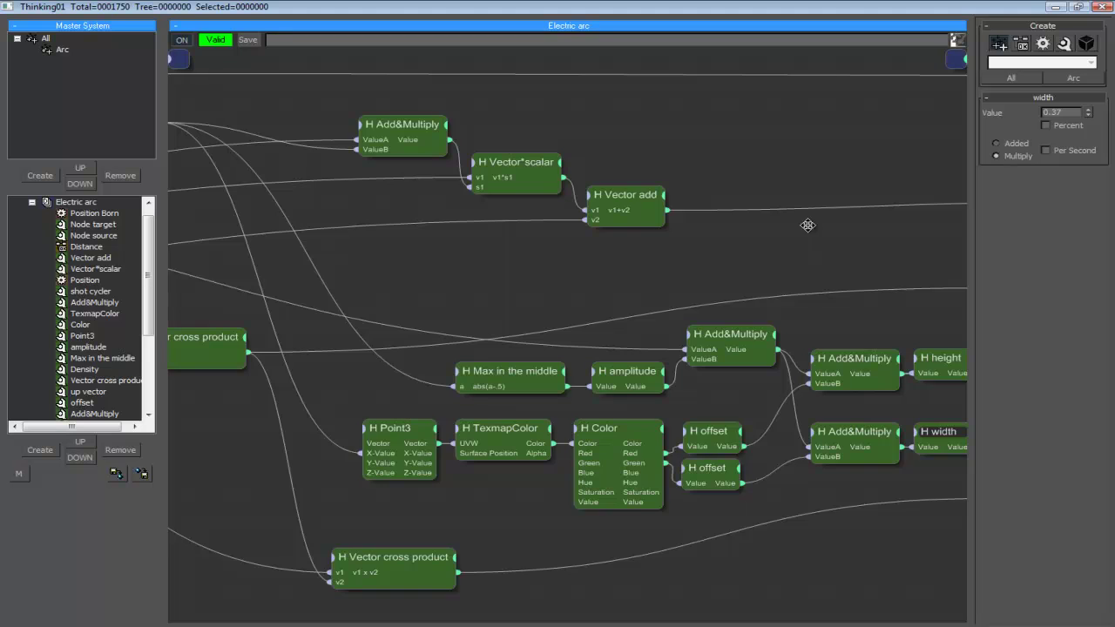
pyautogui.moveTo(797, 231); pyautogui.dragTo(632, 235, button='middle')
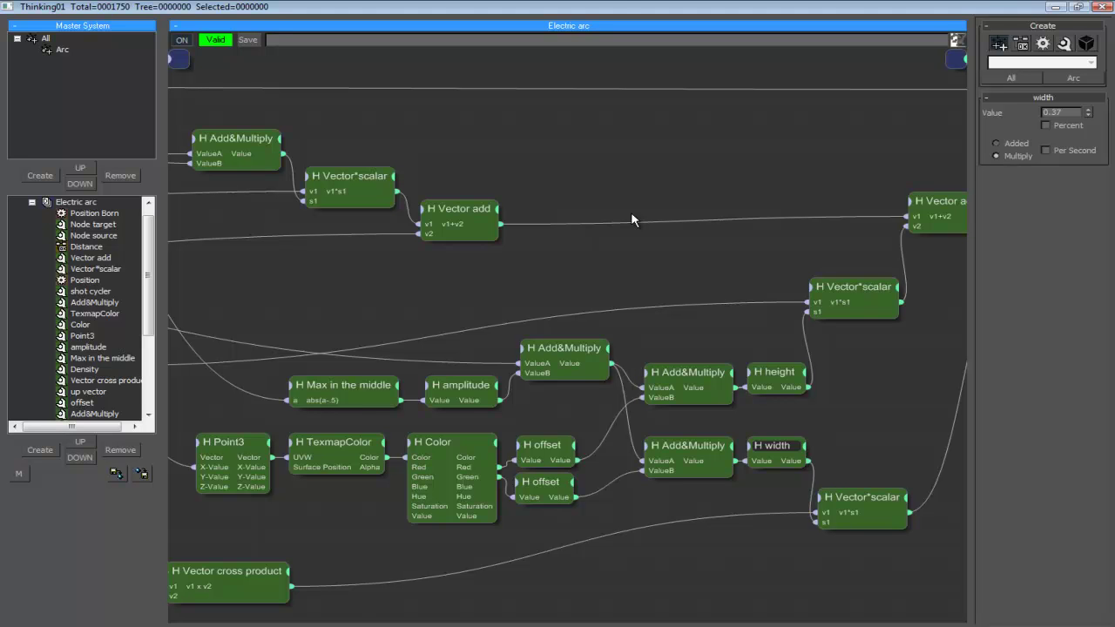
# - Return to the viewport, select the box-shaped Point02 helper and view the arc from another angle
pyautogui.doubleClick(621, 4)
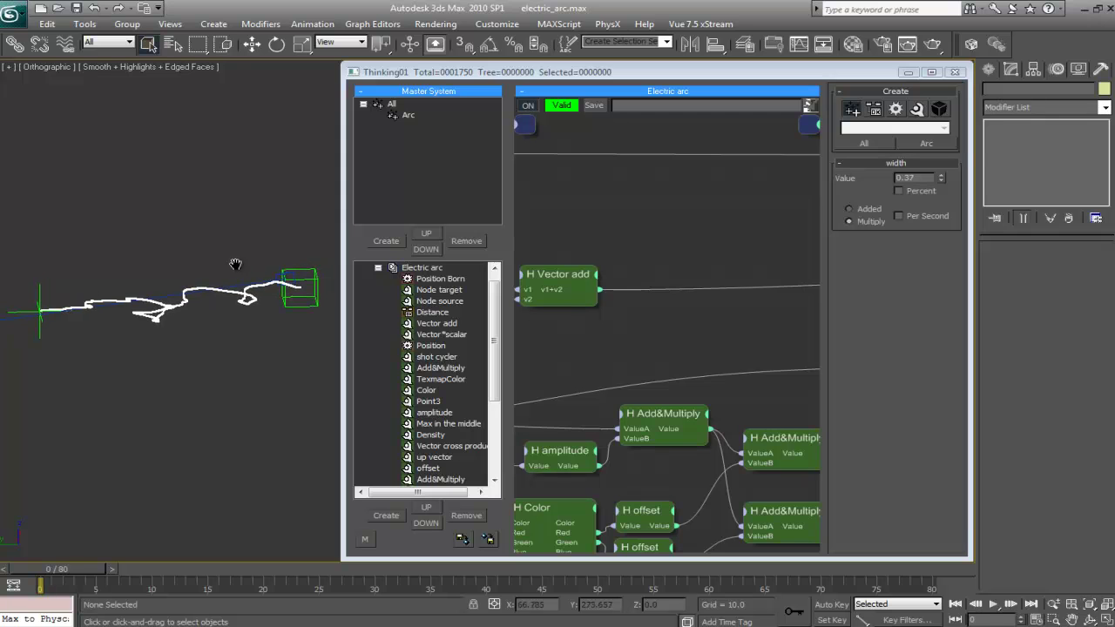
pyautogui.click(296, 304)
pyautogui.keyDown('alt'); pyautogui.moveTo(297, 304); pyautogui.dragTo(294, 330, button='middle'); pyautogui.keyUp('alt')
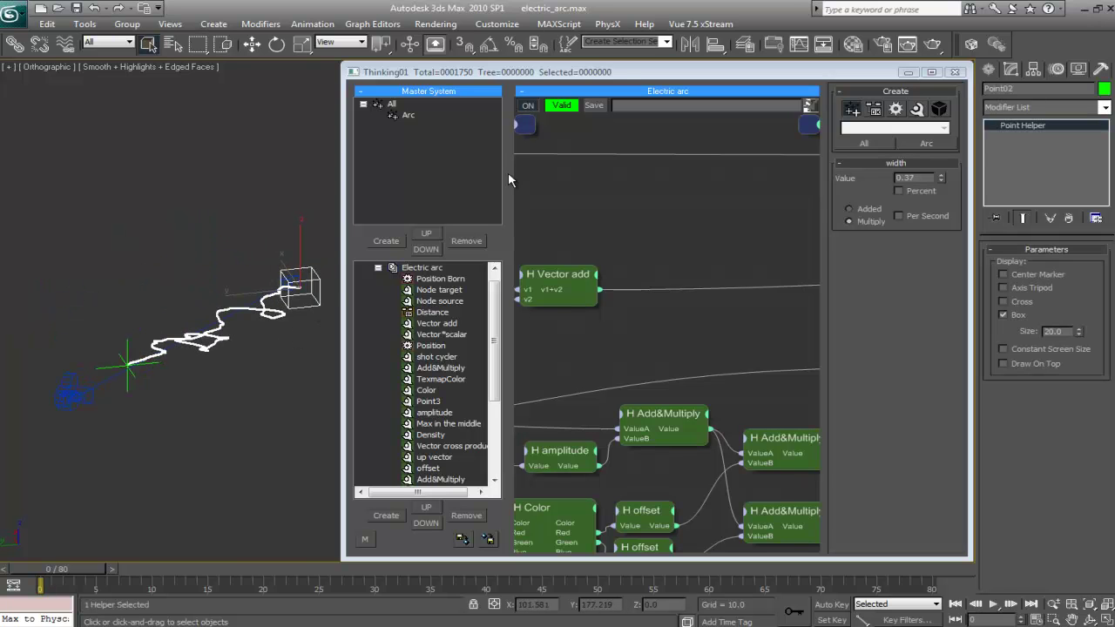
# - Enlarge the particle network window, trace the Vector add chain to its end and inspect the Position operator's settings
pyautogui.click(628, 75)
pyautogui.doubleClick(629, 80)
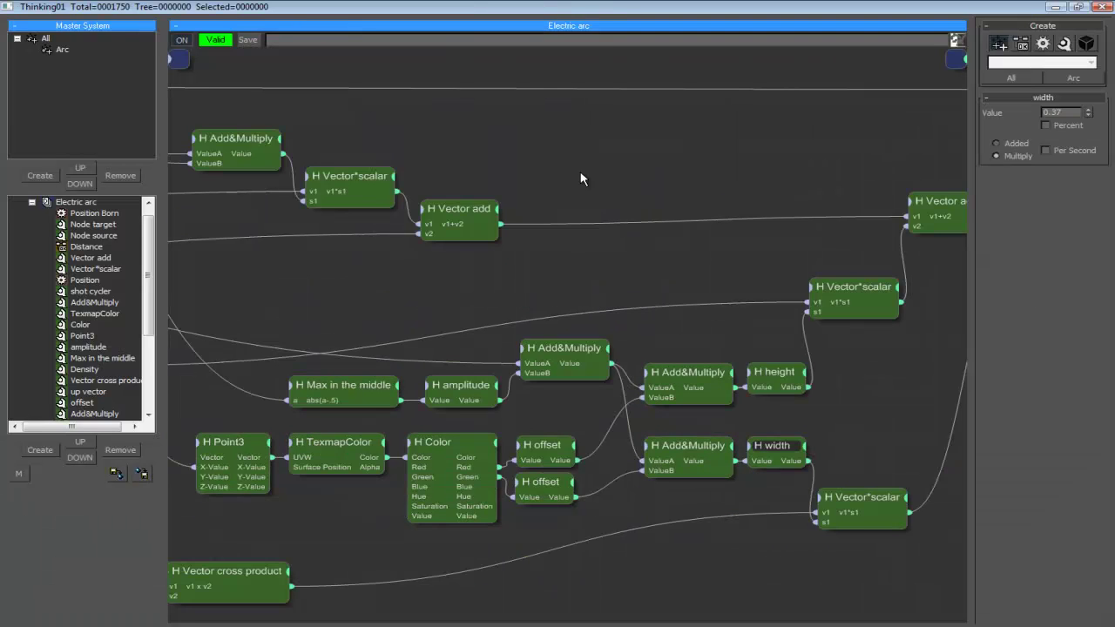
pyautogui.moveTo(491, 180); pyautogui.dragTo(374, 217, button='middle')
pyautogui.moveTo(451, 218); pyautogui.dragTo(878, 222, button='middle')
pyautogui.moveTo(829, 178); pyautogui.dragTo(499, 175, button='middle')
pyautogui.moveTo(859, 187); pyautogui.dragTo(801, 193, button='middle')
pyautogui.click(934, 170)
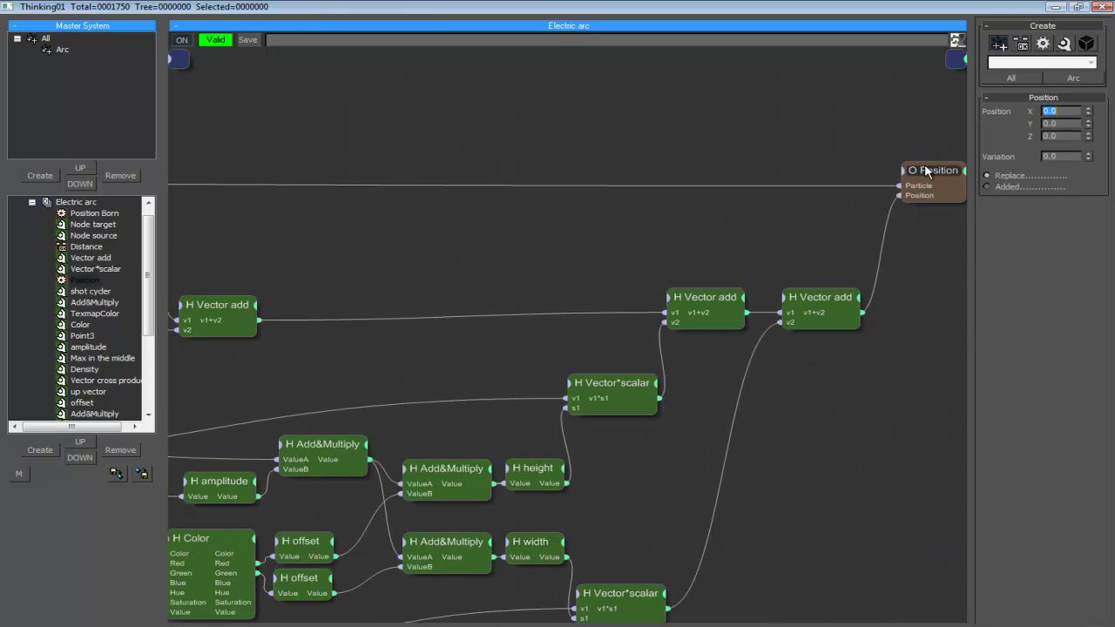
# - Inspect the Position Born operator's settings and trace how the born particles reach the Position operator
pyautogui.moveTo(384, 183); pyautogui.dragTo(924, 146, button='middle')
pyautogui.moveTo(314, 105); pyautogui.dragTo(658, 178, button='middle')
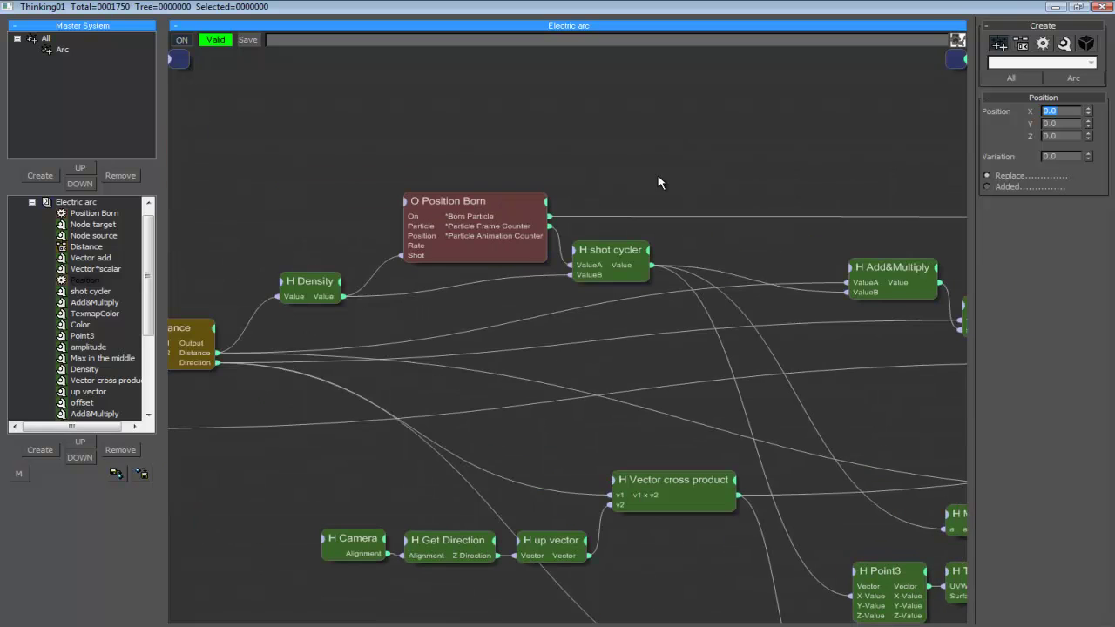
pyautogui.click(502, 197)
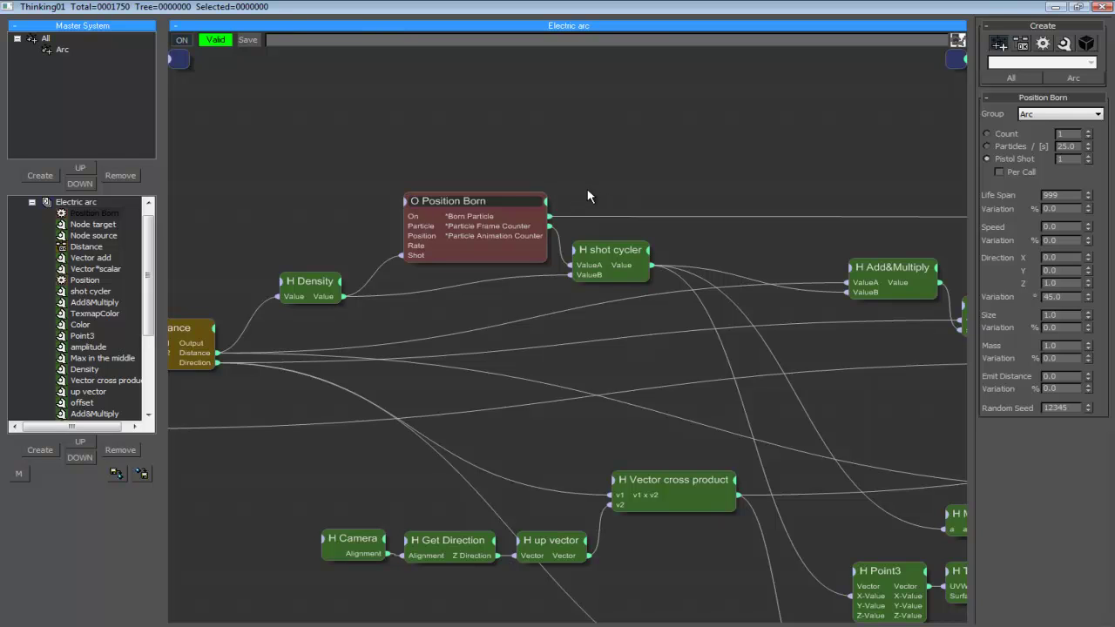
pyautogui.moveTo(704, 195); pyautogui.dragTo(281, 209, button='middle')
pyautogui.moveTo(697, 196); pyautogui.dragTo(321, 198, button='middle')
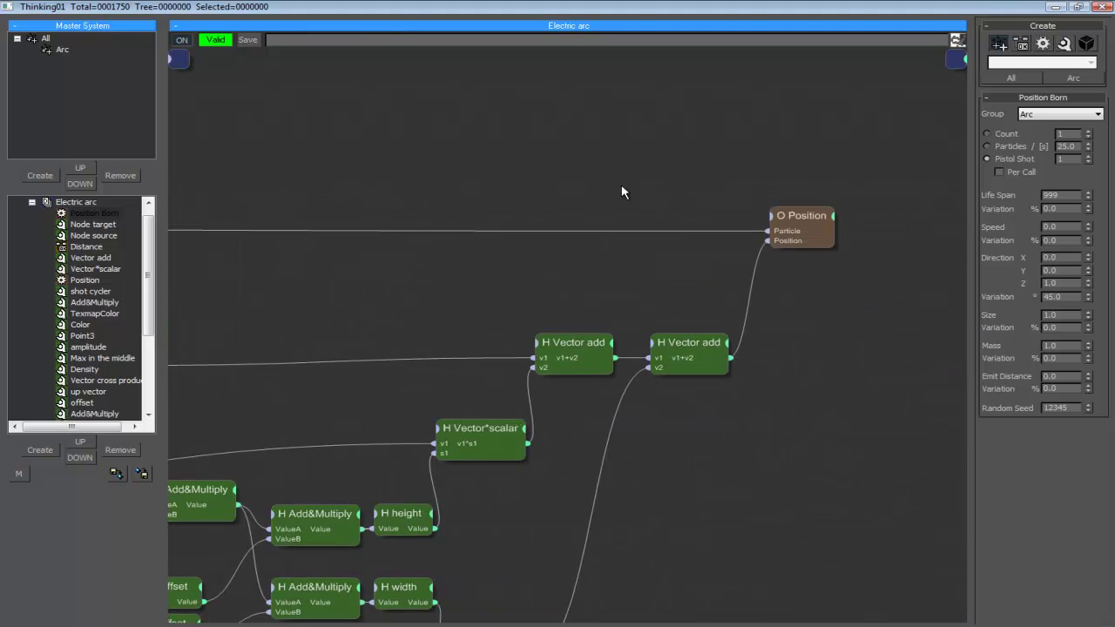
pyautogui.click(809, 218)
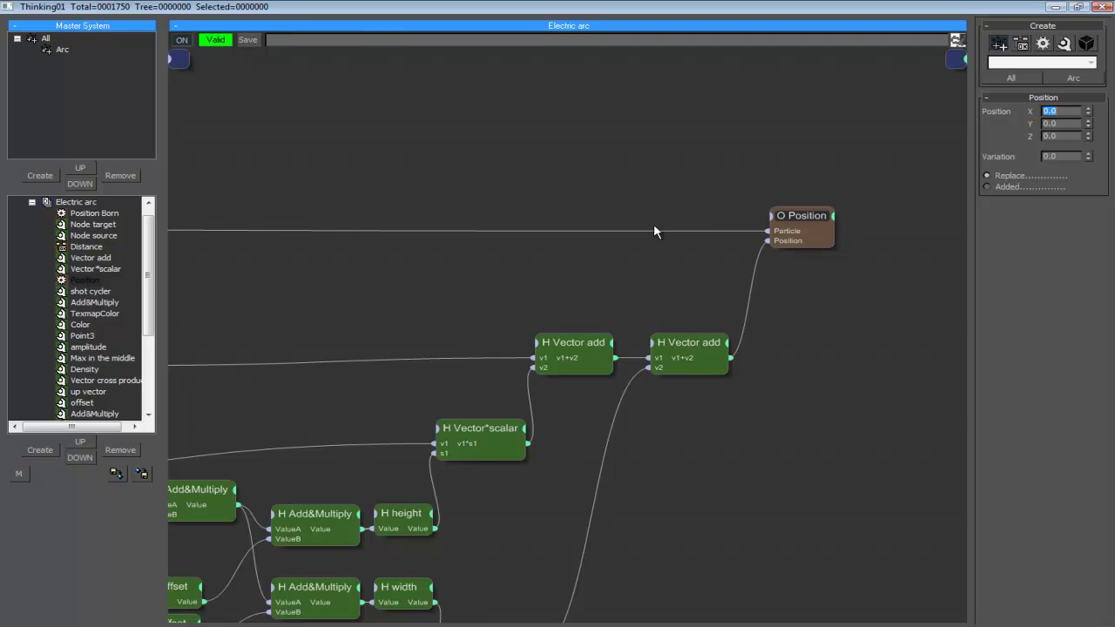
pyautogui.moveTo(515, 249); pyautogui.dragTo(637, 217, button='middle')
pyautogui.moveTo(587, 270); pyautogui.dragTo(620, 193, button='middle')
pyautogui.moveTo(518, 234); pyautogui.dragTo(766, 244, button='middle')
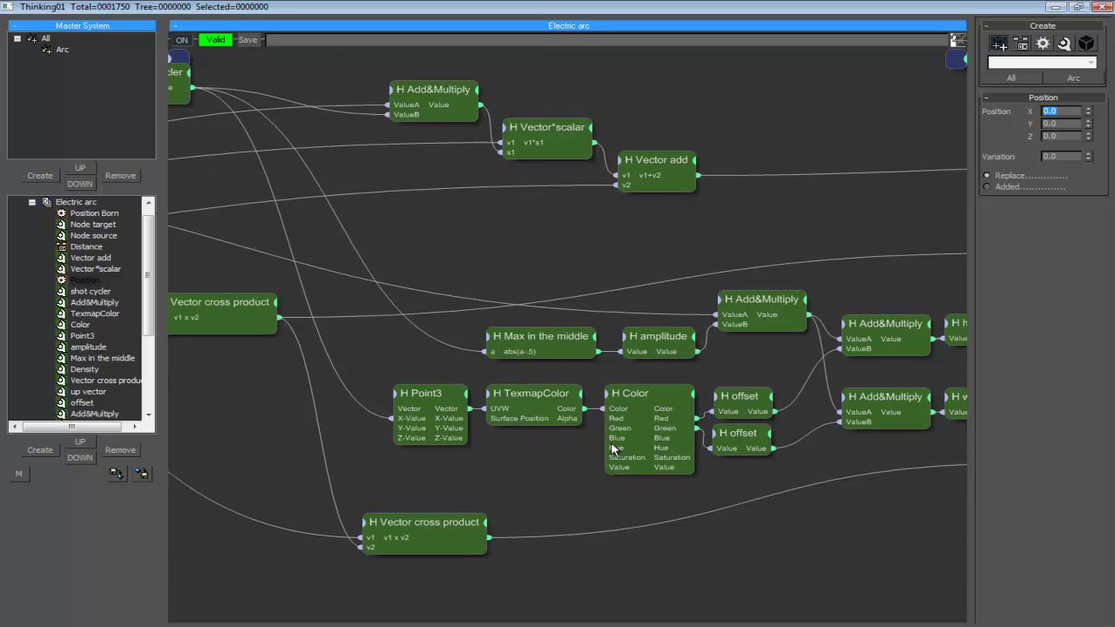
# - Add the Time input to the TexmapColor node and move the Point3 node a little further away from it
pyautogui.rightClick(495, 396)
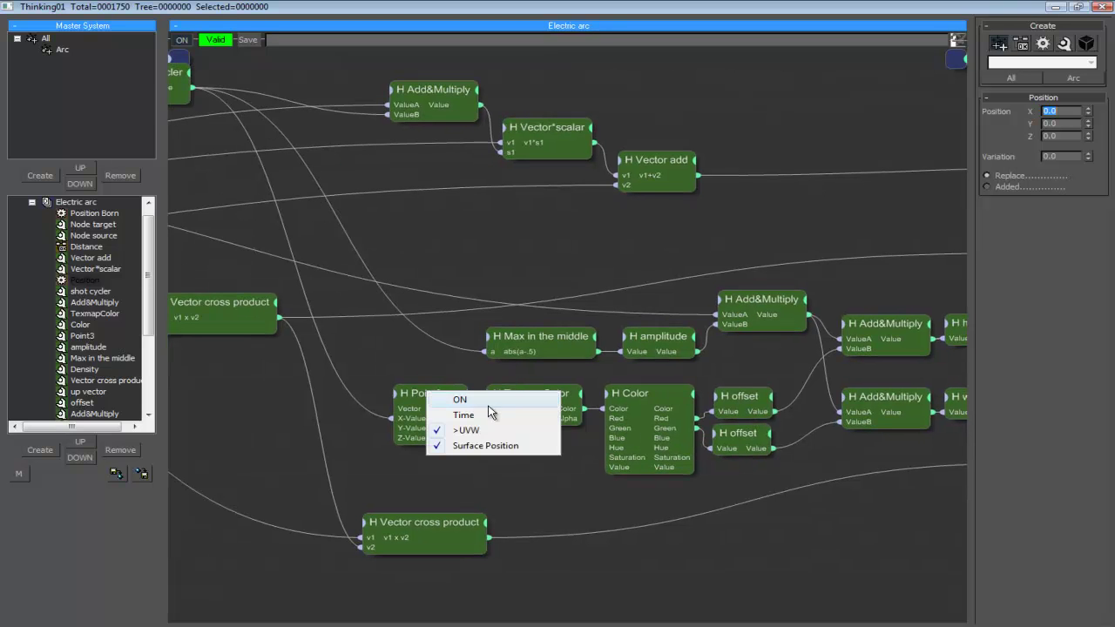
pyautogui.click(504, 411)
pyautogui.moveTo(484, 418); pyautogui.dragTo(484, 419)
pyautogui.moveTo(419, 393); pyautogui.dragTo(395, 391)
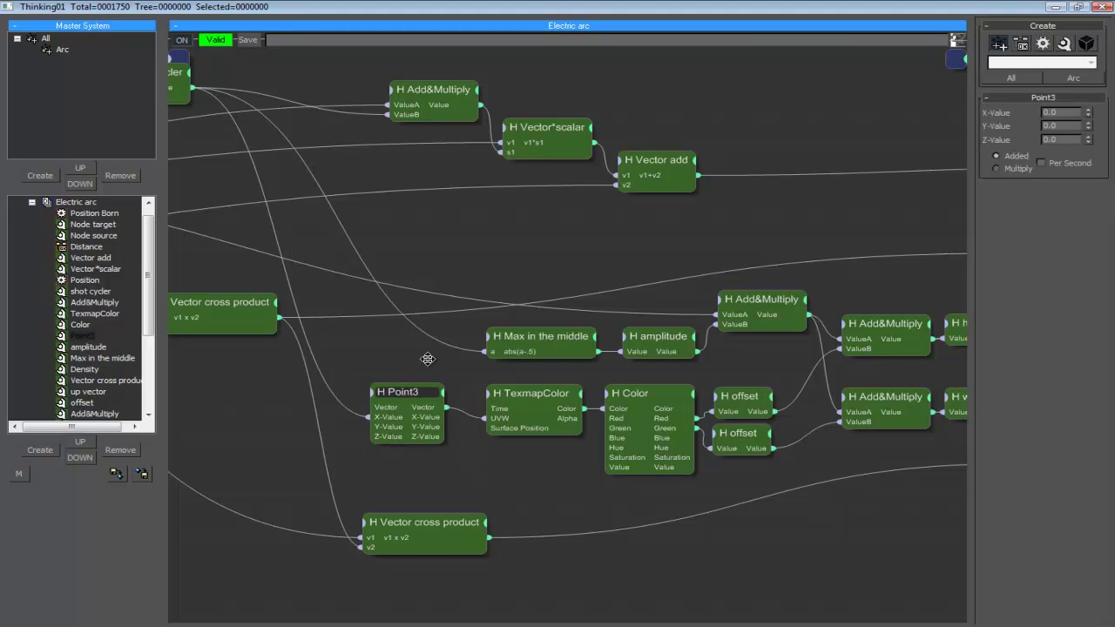
pyautogui.moveTo(470, 363); pyautogui.dragTo(607, 373, button='middle')
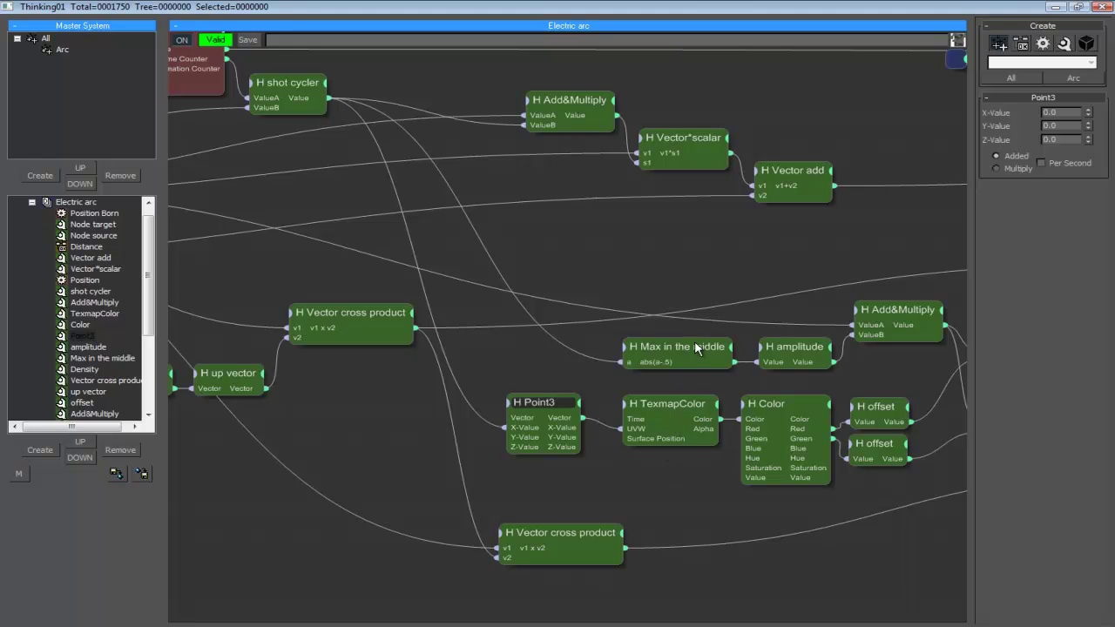
# - View the arc from other angles in the viewport and examine the amplitude and offset nodes in the enlarged network
pyautogui.doubleClick(705, 6)
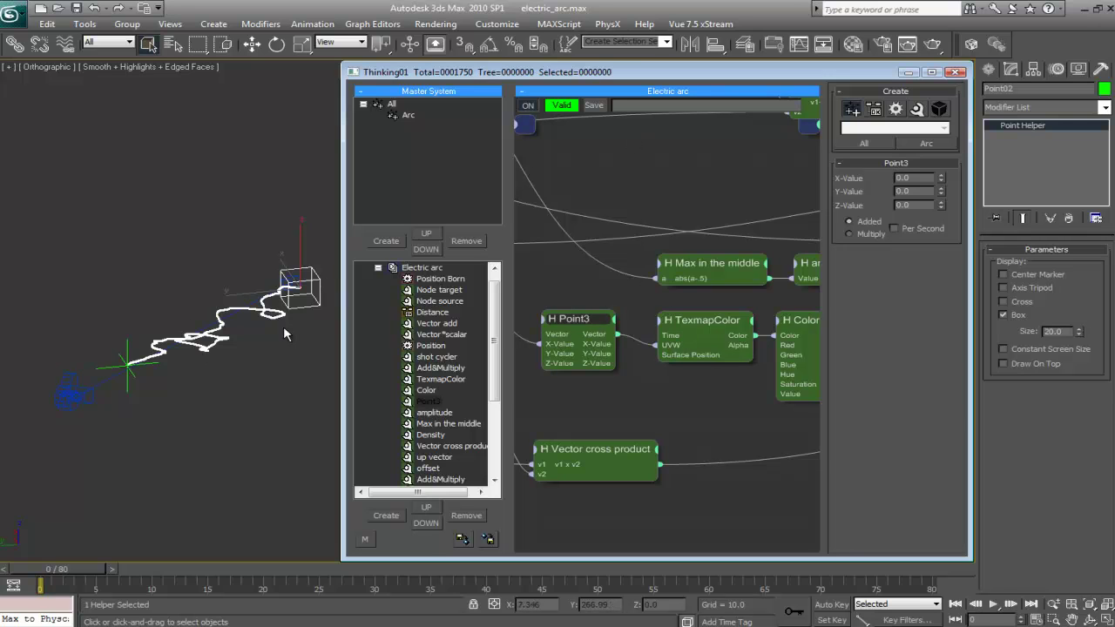
pyautogui.keyDown('alt'); pyautogui.moveTo(247, 359); pyautogui.dragTo(240, 384, button='middle'); pyautogui.keyUp('alt')
pyautogui.keyDown('alt'); pyautogui.moveTo(292, 298); pyautogui.dragTo(258, 334, button='middle'); pyautogui.keyUp('alt')
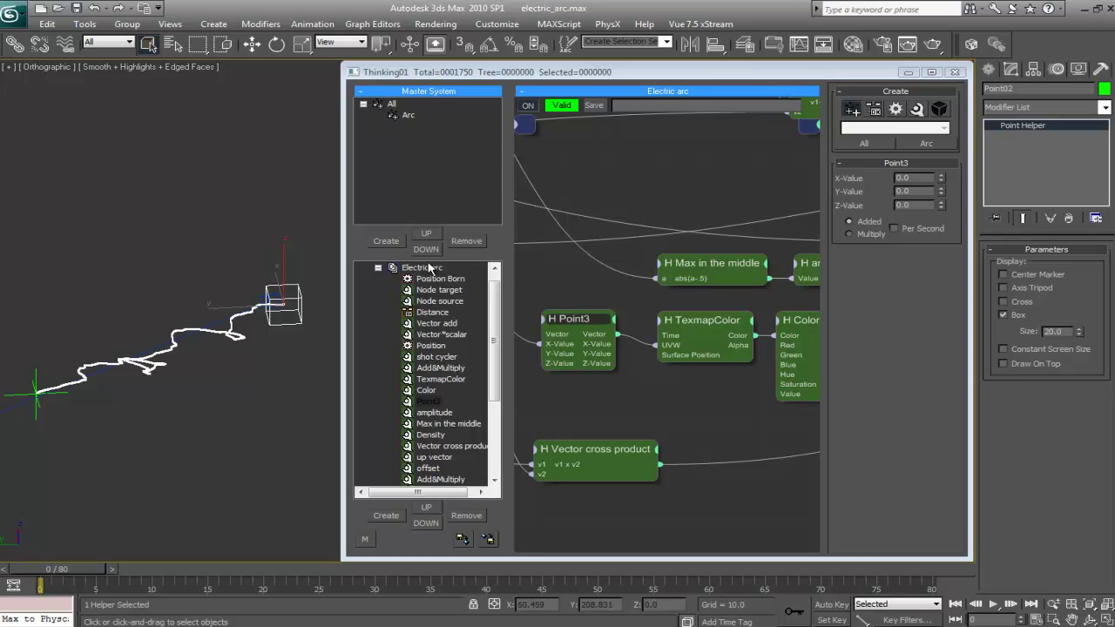
pyautogui.moveTo(319, 272); pyautogui.dragTo(303, 280, button='middle')
pyautogui.moveTo(737, 219); pyautogui.dragTo(550, 225, button='middle')
pyautogui.moveTo(687, 205); pyautogui.dragTo(679, 208, button='middle')
pyautogui.doubleClick(678, 77)
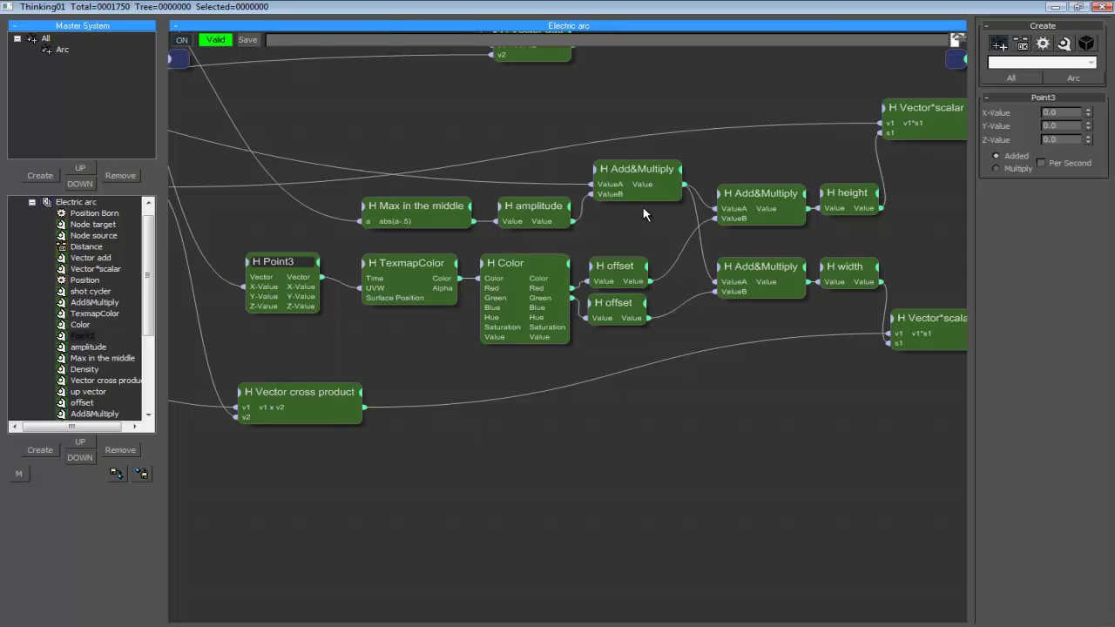
pyautogui.scroll(5, 656, 213)
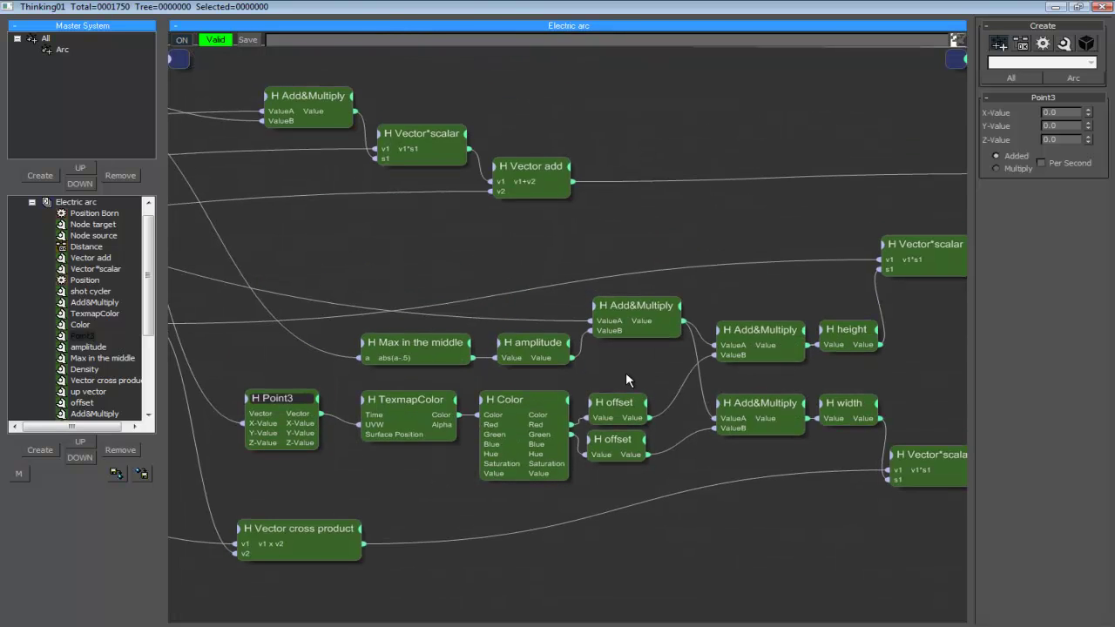
# - Set the amplitude helper's value to 4.039 and view the arc from a different angle
pyautogui.click(626, 397)
pyautogui.doubleClick(610, 13)
pyautogui.click(713, 357)
pyautogui.moveTo(247, 291); pyautogui.dragTo(265, 259, button='middle')
pyautogui.click(940, 176)
pyautogui.moveTo(941, 181)
pyautogui.mouseDown()
pyautogui.moveTo(926, 73)
pyautogui.moveTo(942, 222)
pyautogui.moveTo(941, 143)
pyautogui.moveTo(937, 177)
pyautogui.mouseUp()
pyautogui.keyDown('alt'); pyautogui.moveTo(288, 350); pyautogui.dragTo(193, 401, button='middle'); pyautogui.keyUp('alt')
pyautogui.keyDown('alt'); pyautogui.moveTo(324, 403); pyautogui.dragTo(202, 407, button='middle'); pyautogui.keyUp('alt')
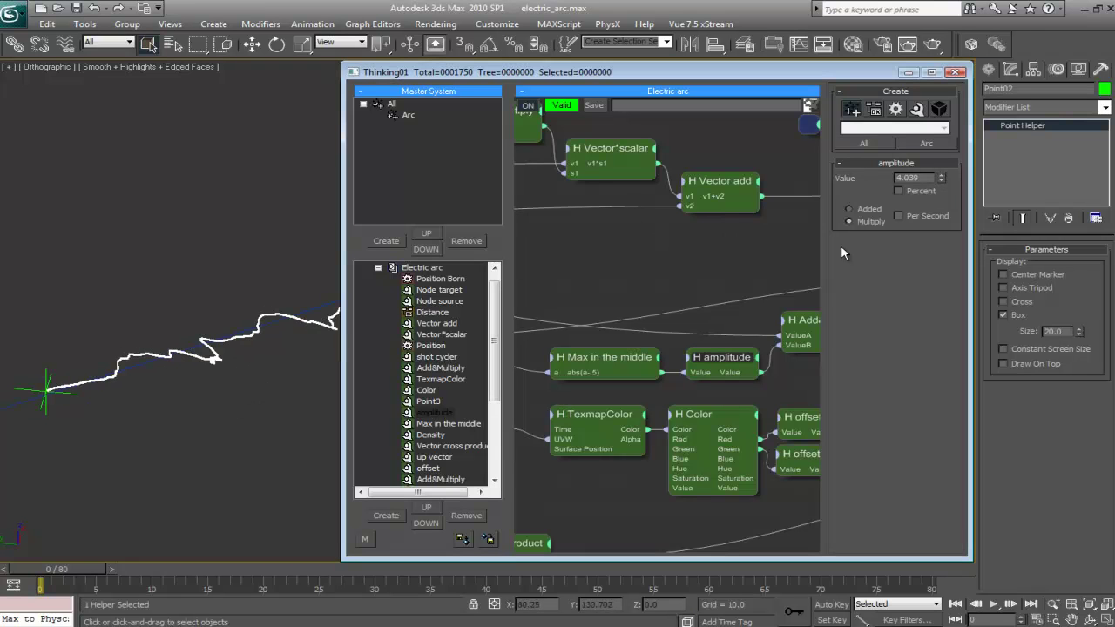
# - Set the value of the offset helper fed by Color's Red output to -0.51
pyautogui.moveTo(652, 280); pyautogui.dragTo(600, 227, button='middle')
pyautogui.click(758, 368)
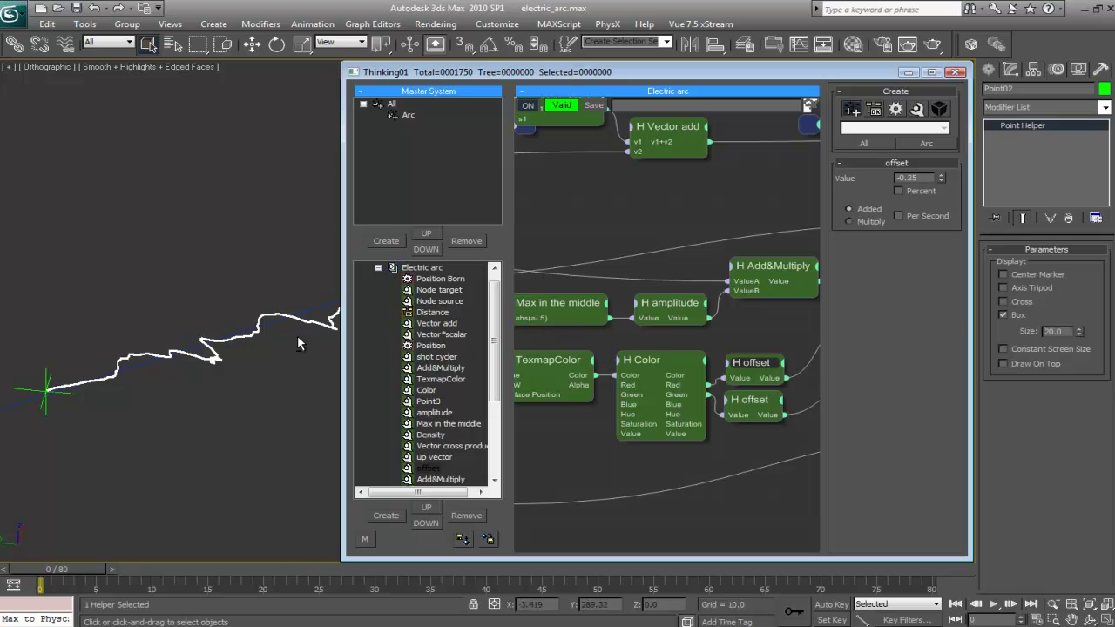
pyautogui.scroll(2, 189, 428)
pyautogui.scroll(-4, 187, 429)
pyautogui.moveTo(169, 385); pyautogui.dragTo(145, 391, button='middle')
pyautogui.scroll(-5, 146, 391)
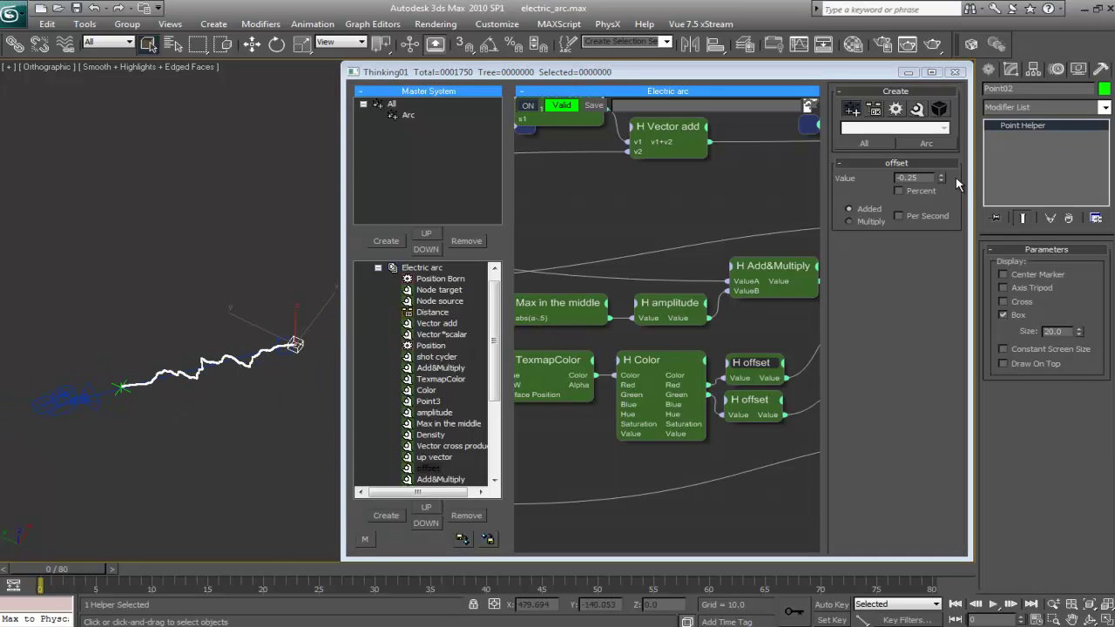
pyautogui.moveTo(943, 180)
pyautogui.mouseDown()
pyautogui.moveTo(943, 91)
pyautogui.moveTo(954, 193)
pyautogui.mouseUp()
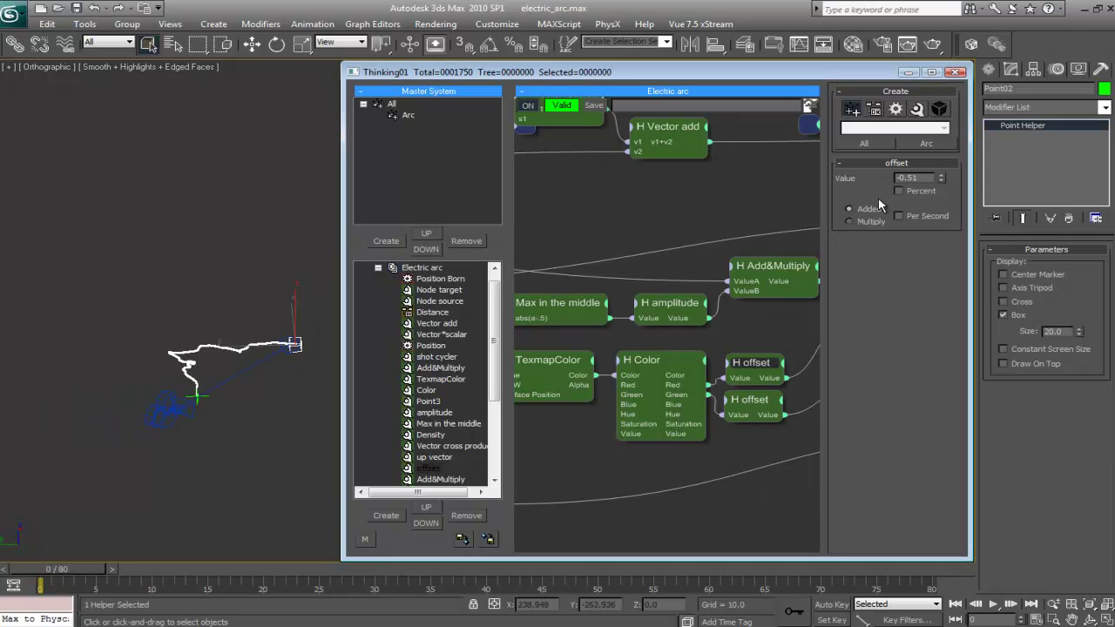
# - Try another value on the offset helper fed by Color's Green output and orbit around the arc
pyautogui.click(754, 403)
pyautogui.moveTo(738, 316); pyautogui.dragTo(601, 312, button='middle')
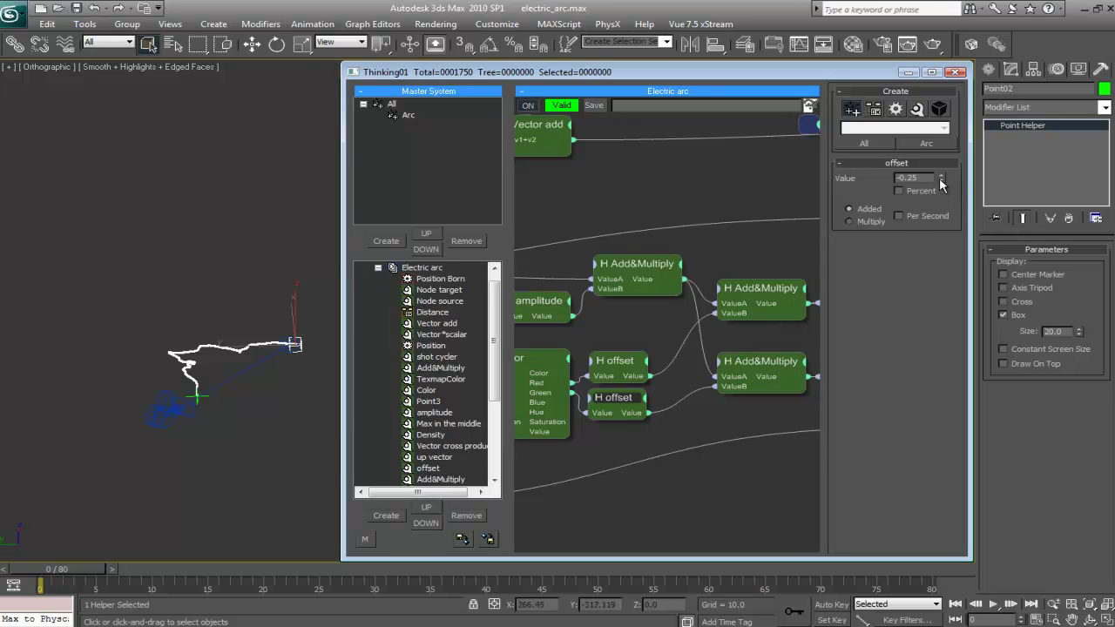
pyautogui.moveTo(941, 181)
pyautogui.mouseDown()
pyautogui.moveTo(942, 209)
pyautogui.moveTo(949, 150)
pyautogui.moveTo(948, 172)
pyautogui.mouseUp()
pyautogui.keyDown('alt'); pyautogui.moveTo(246, 315); pyautogui.dragTo(189, 328, button='middle'); pyautogui.keyUp('alt')
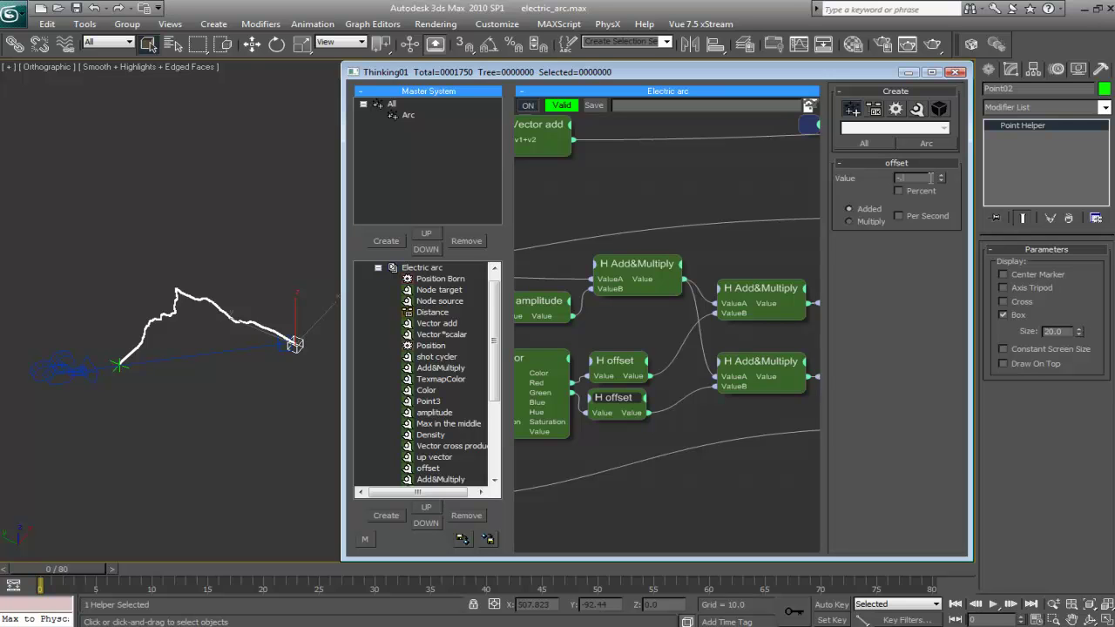
# - Set the offset helper fed by Color's Red output to -0.25 and deselect everything in the viewport
pyautogui.click(621, 363)
pyautogui.doubleClick(908, 178)
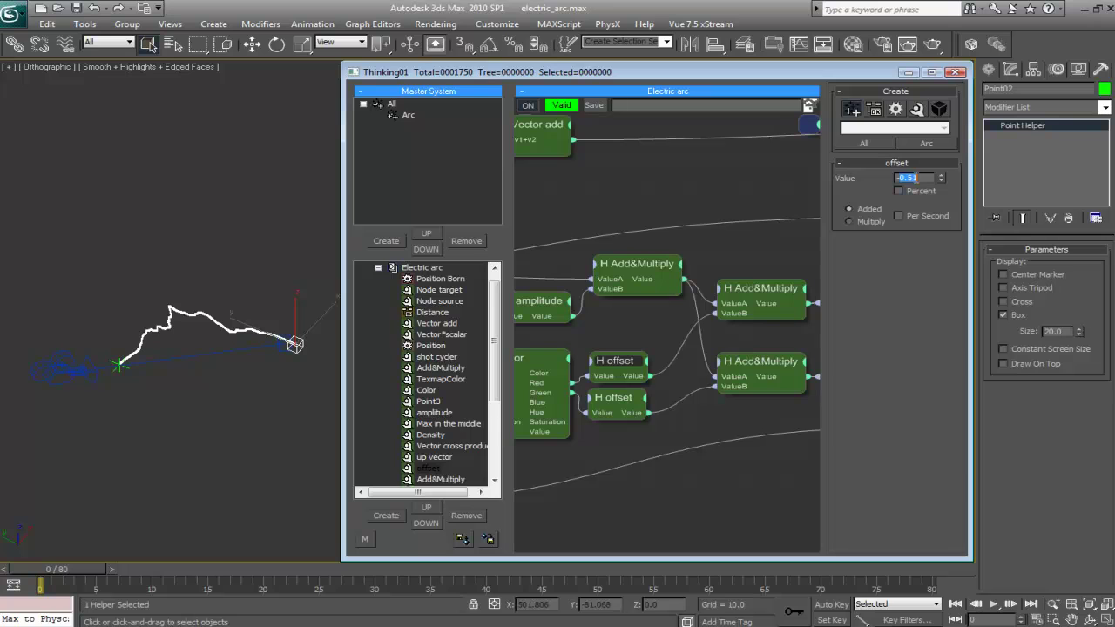
pyautogui.write('-0.25')
pyautogui.press('Return')
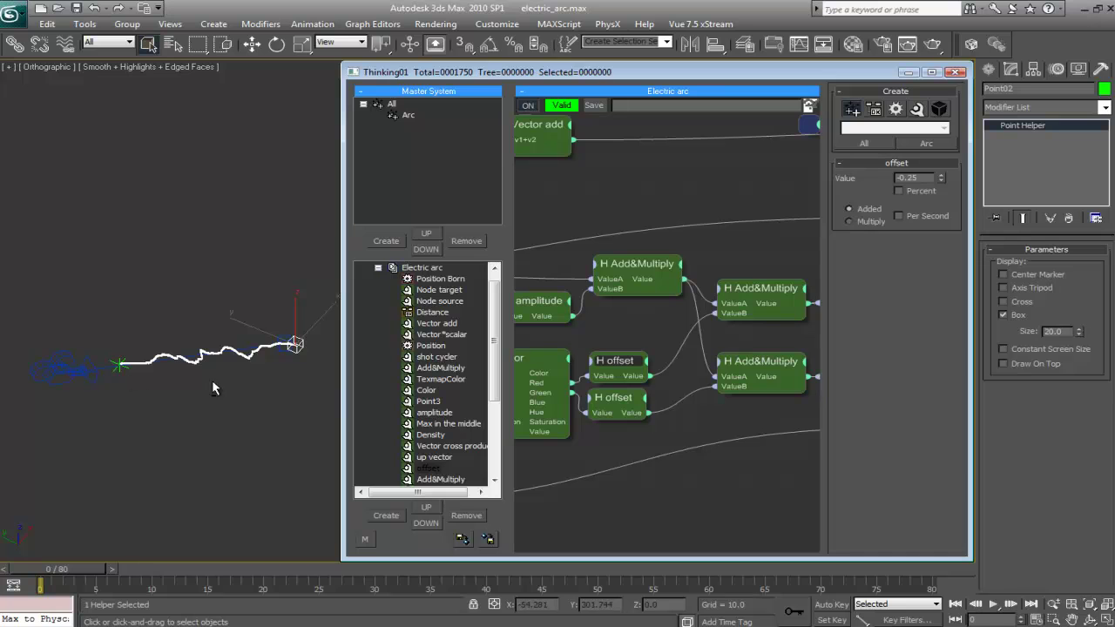
pyautogui.click(225, 389)
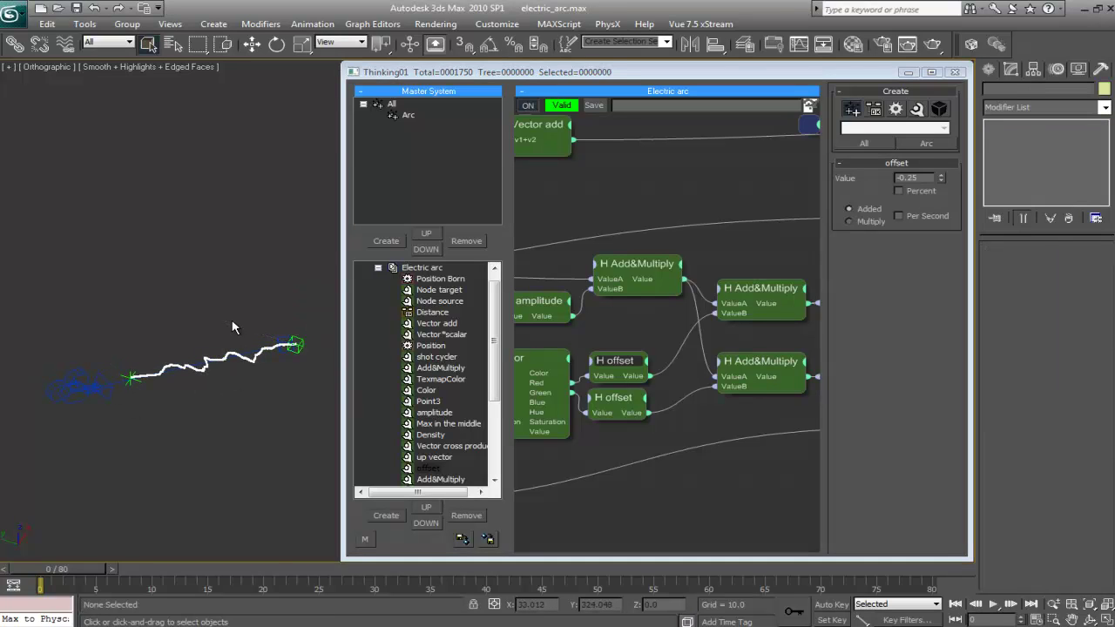